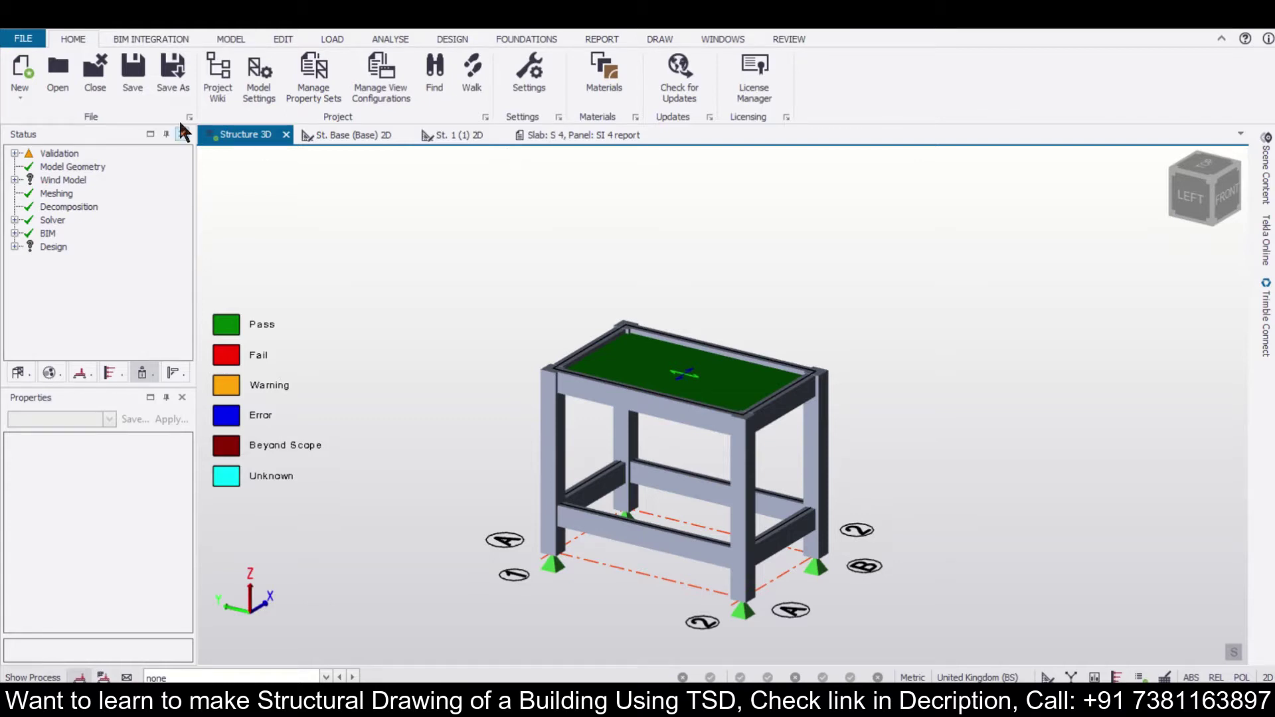
Switch to the MODEL ribbon to bring up the tools for editing the designed frame.
left_click(223, 40)
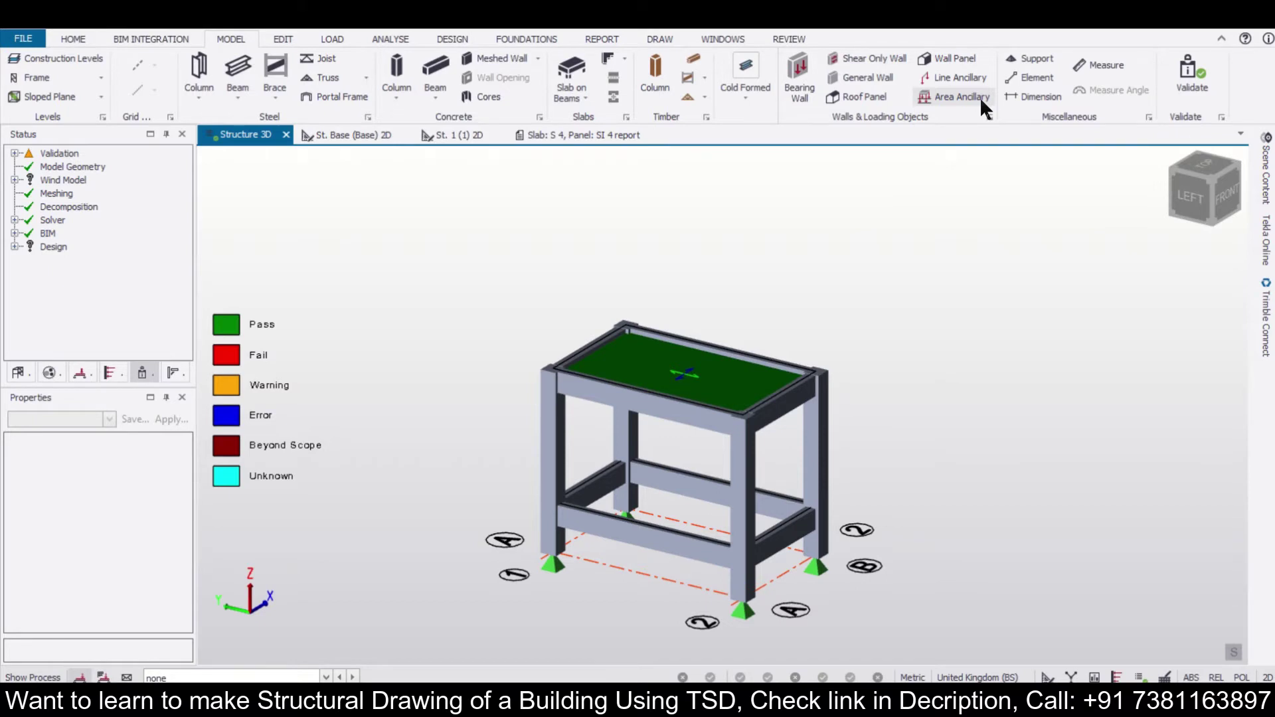
Start a Walkways/catwalks area ancillary (0.740 kN/m² dead, 2.900 kN/m² imposed) and reorient the view.
left_click(978, 97)
left_click(142, 468)
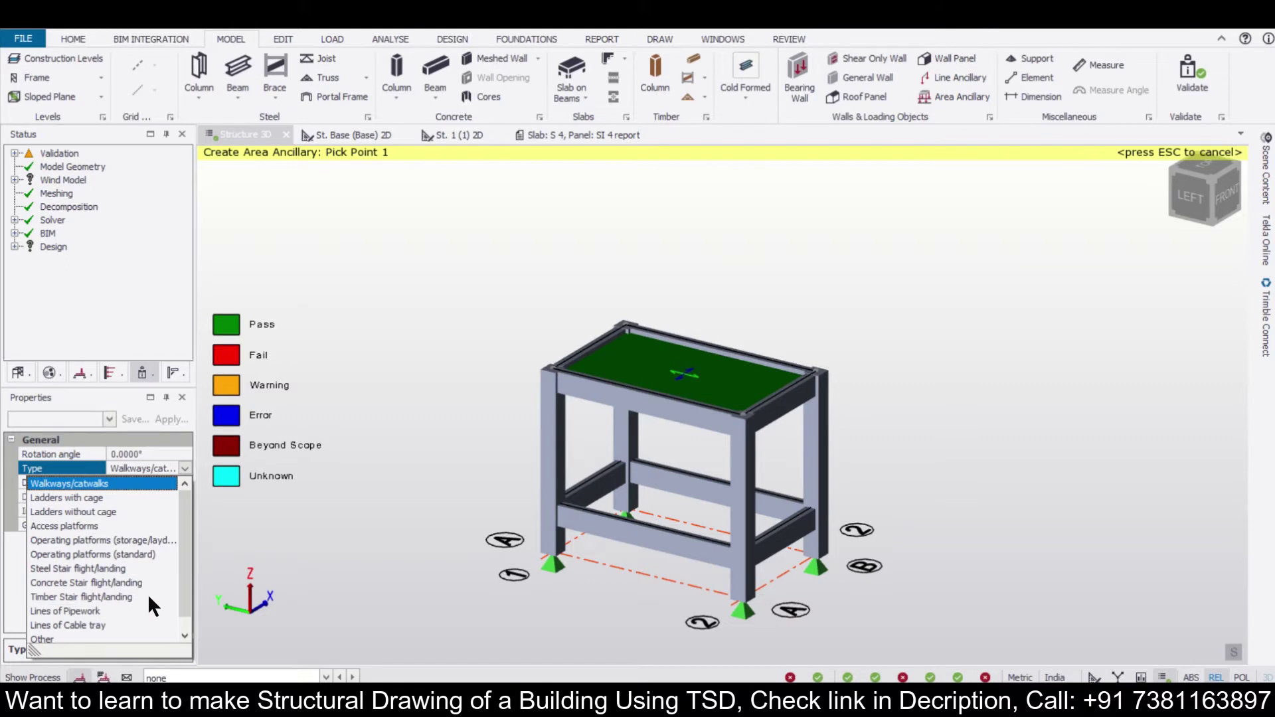
scroll(184, 620, "down", 1)
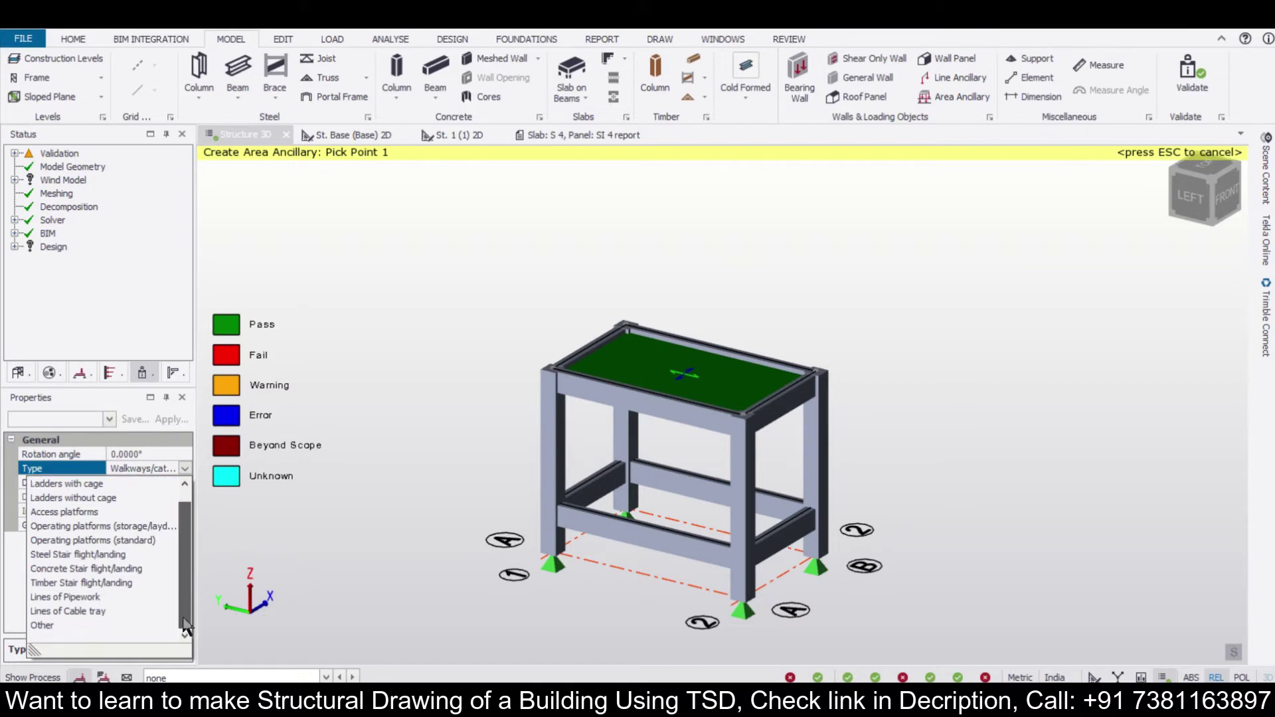
left_click_drag(183, 624, 183, 541)
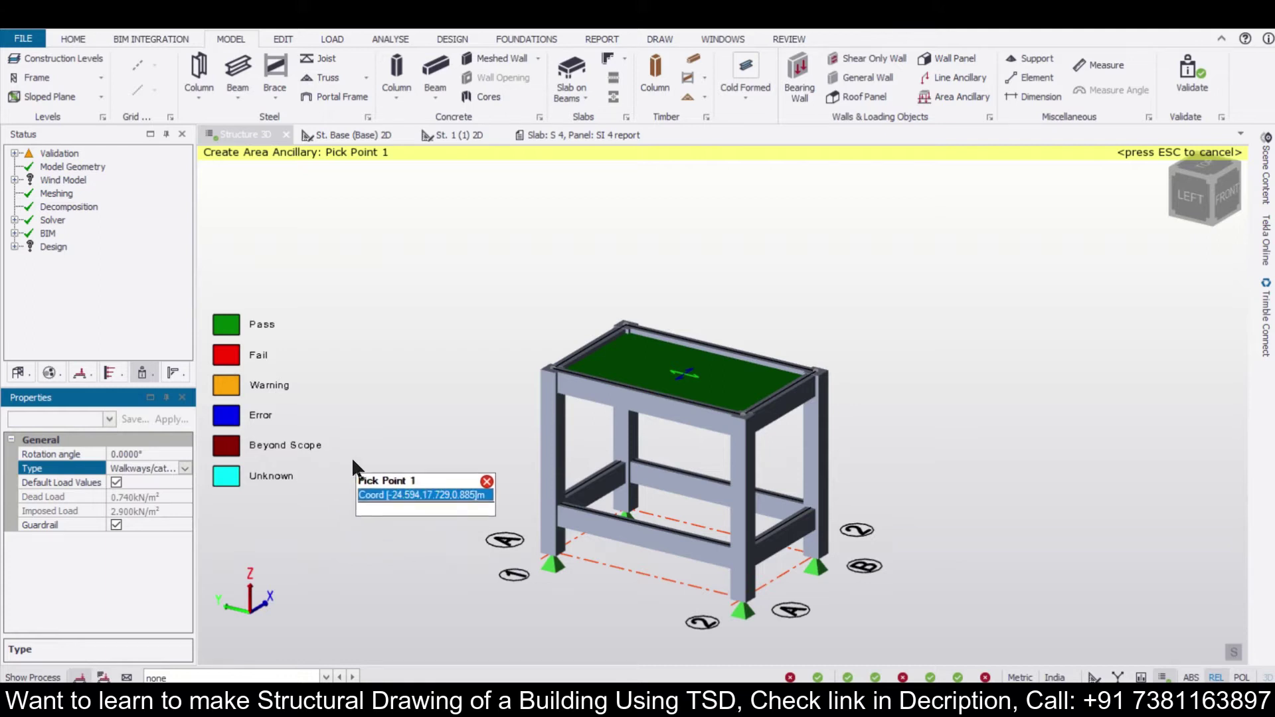
middle_click_drag(1094, 432, 467, 417)
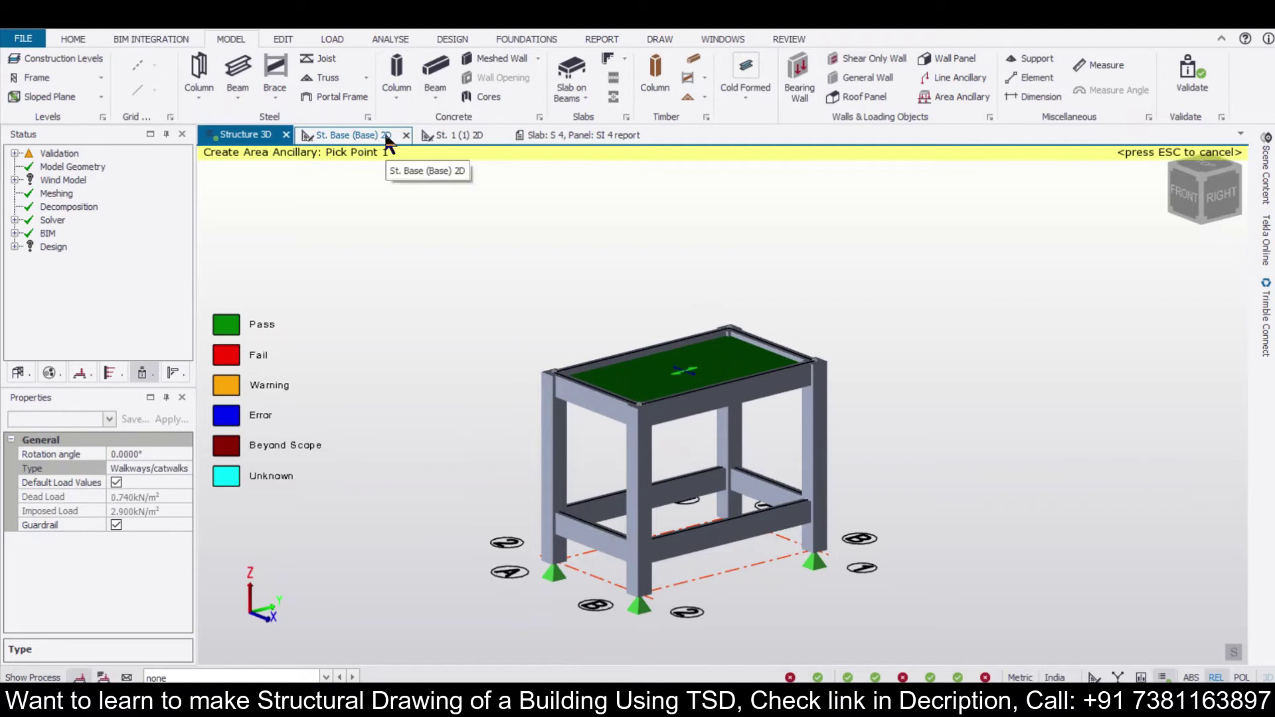
Open the St. 1 (1) plan from the Structure tree's Levels with no load case displayed.
left_click(27, 366)
left_click(29, 166)
double_click(96, 181)
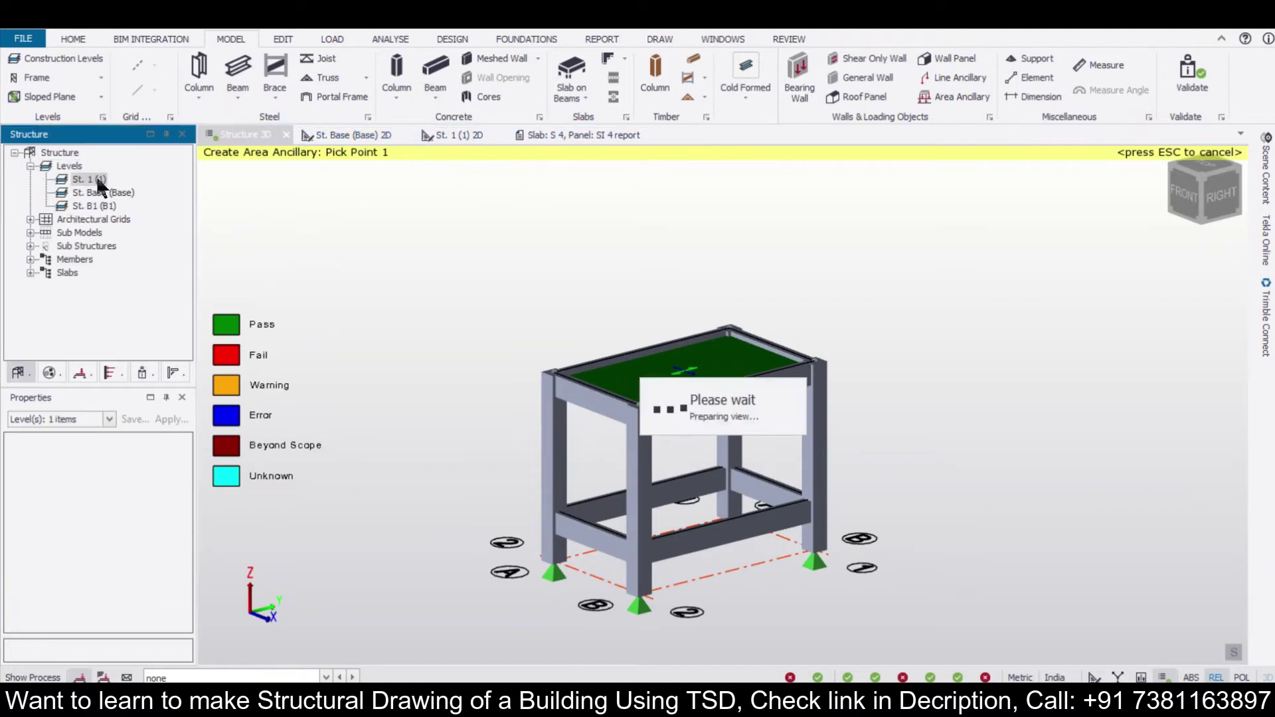
scroll(872, 388, "up", 1)
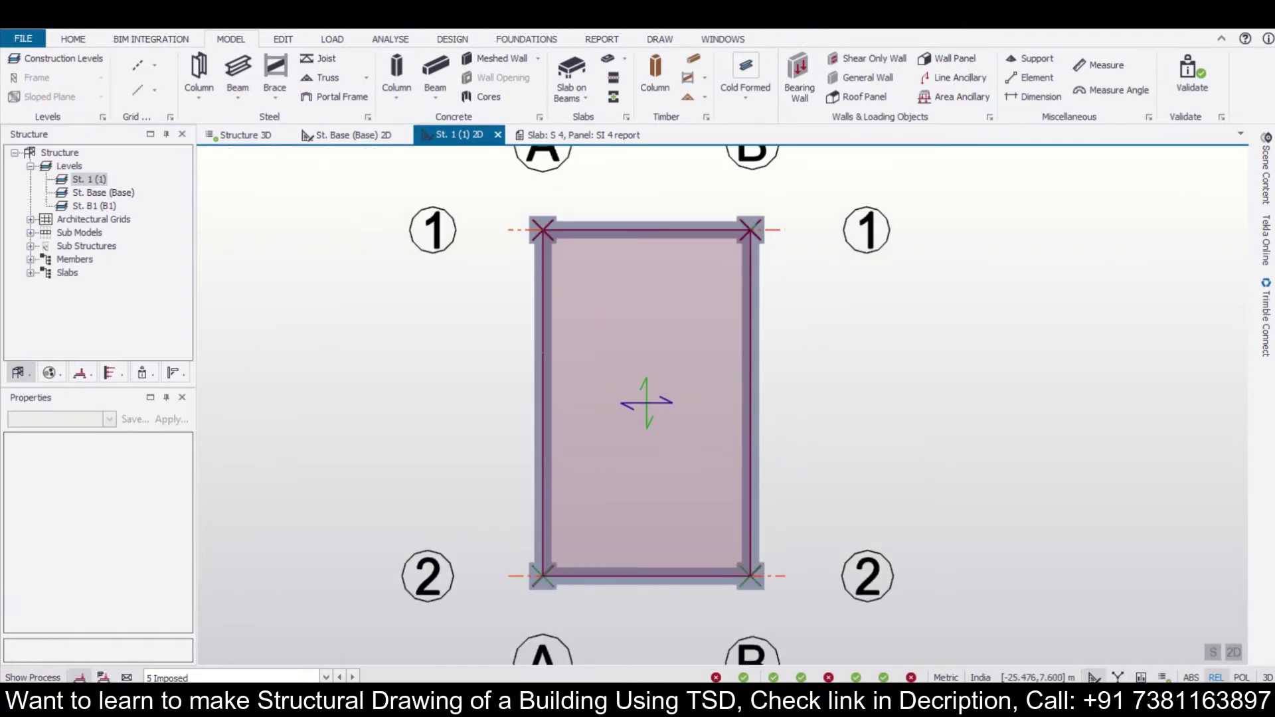
left_click(325, 677)
left_click(323, 662)
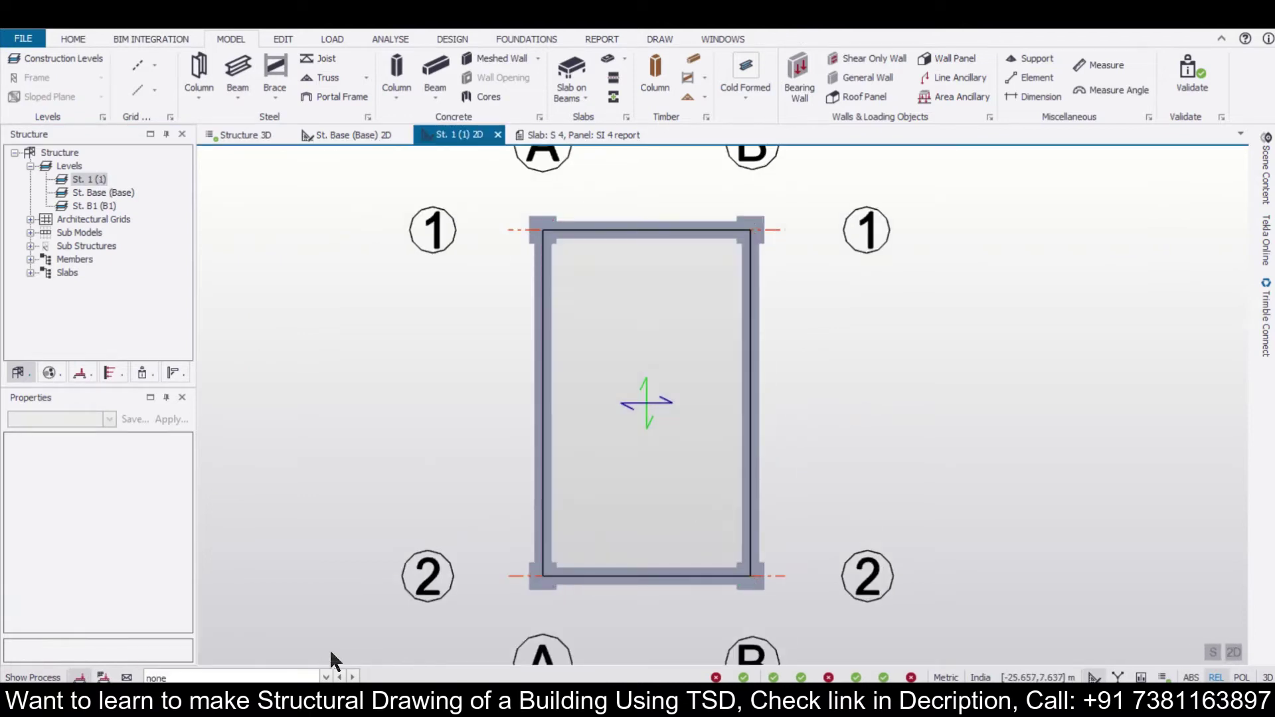
scroll(825, 408, "down", 1)
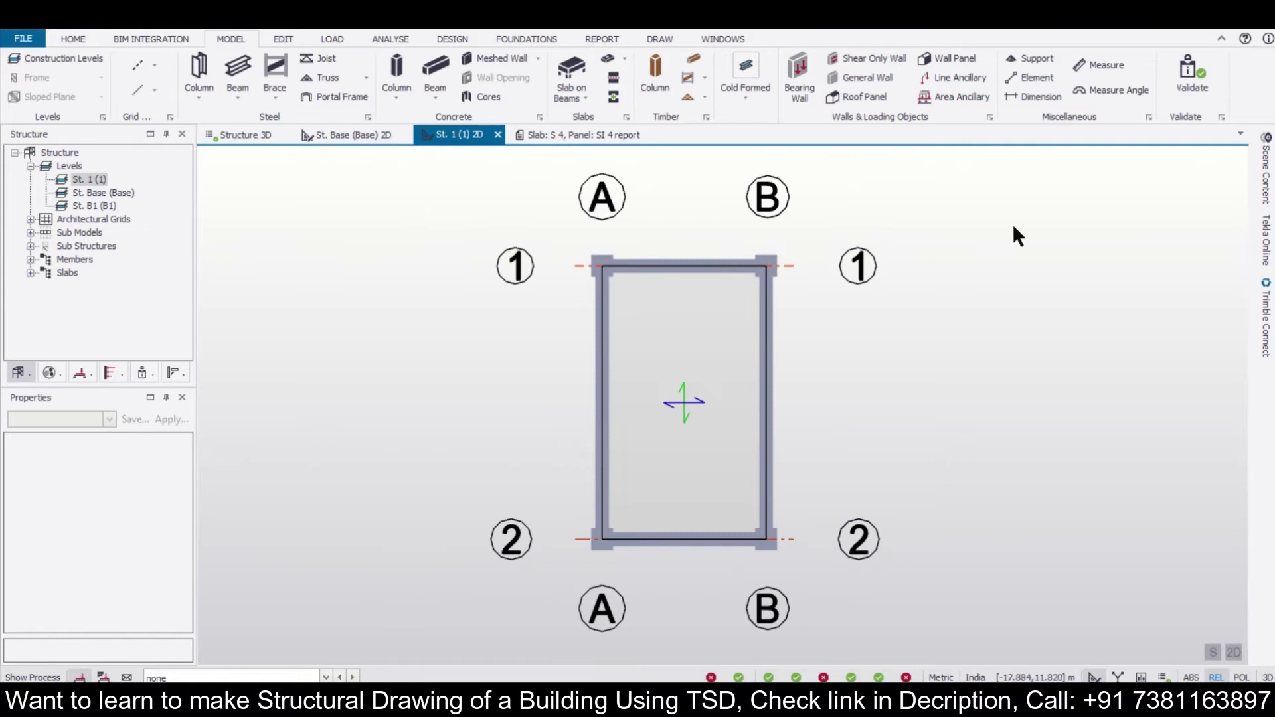
Draw a 1 m wide area ancillary strip (AA 1) across the slab from grid 1 to grid 2, then select it.
left_click(959, 97)
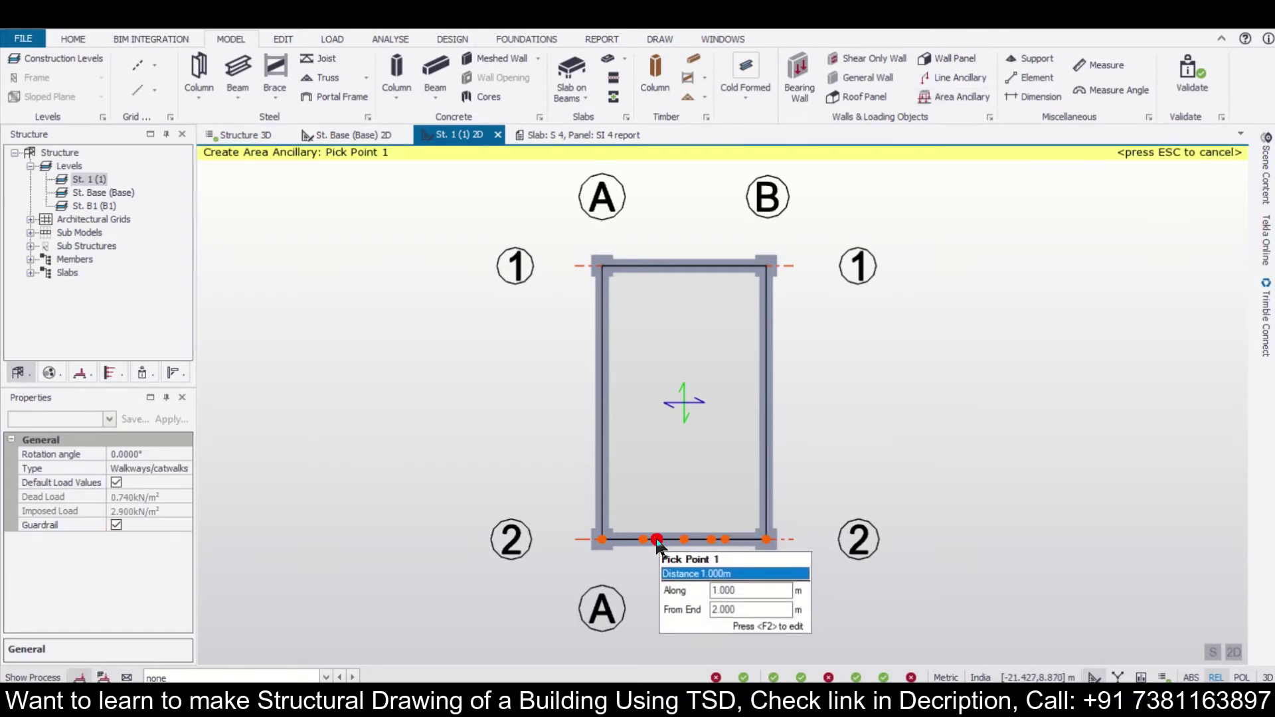
left_click(657, 539)
left_click(697, 539)
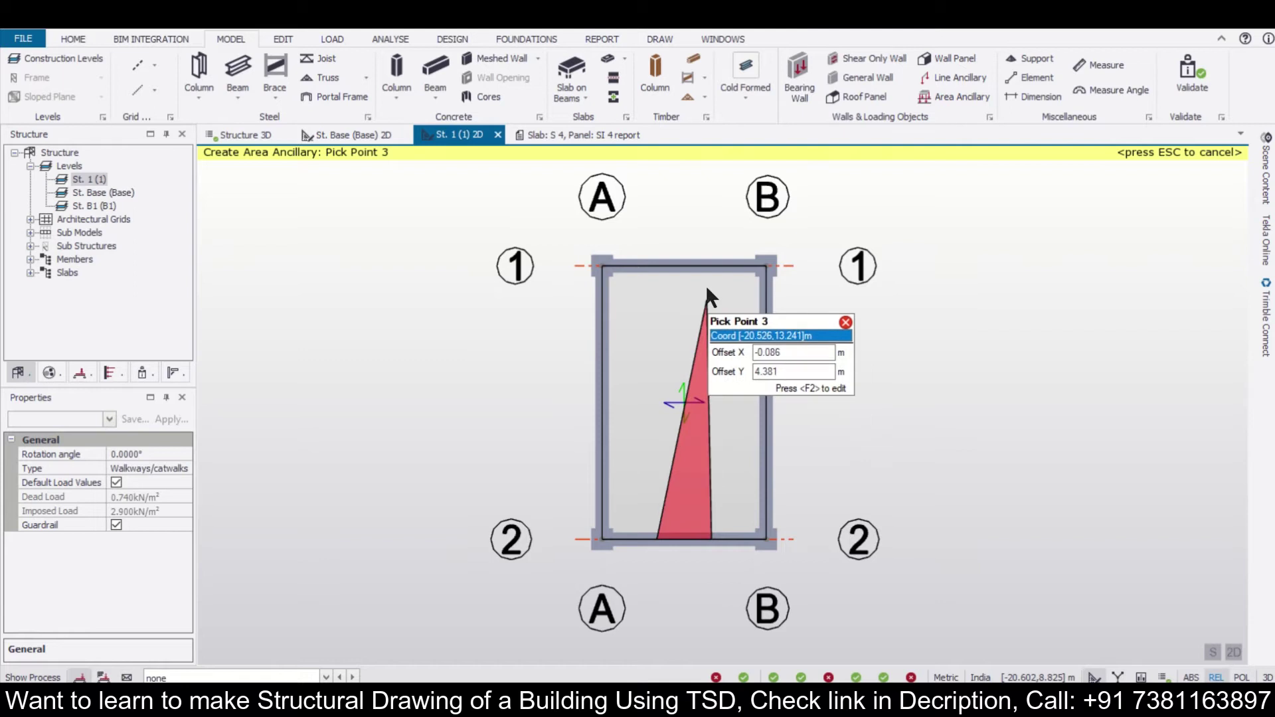
left_click(712, 265)
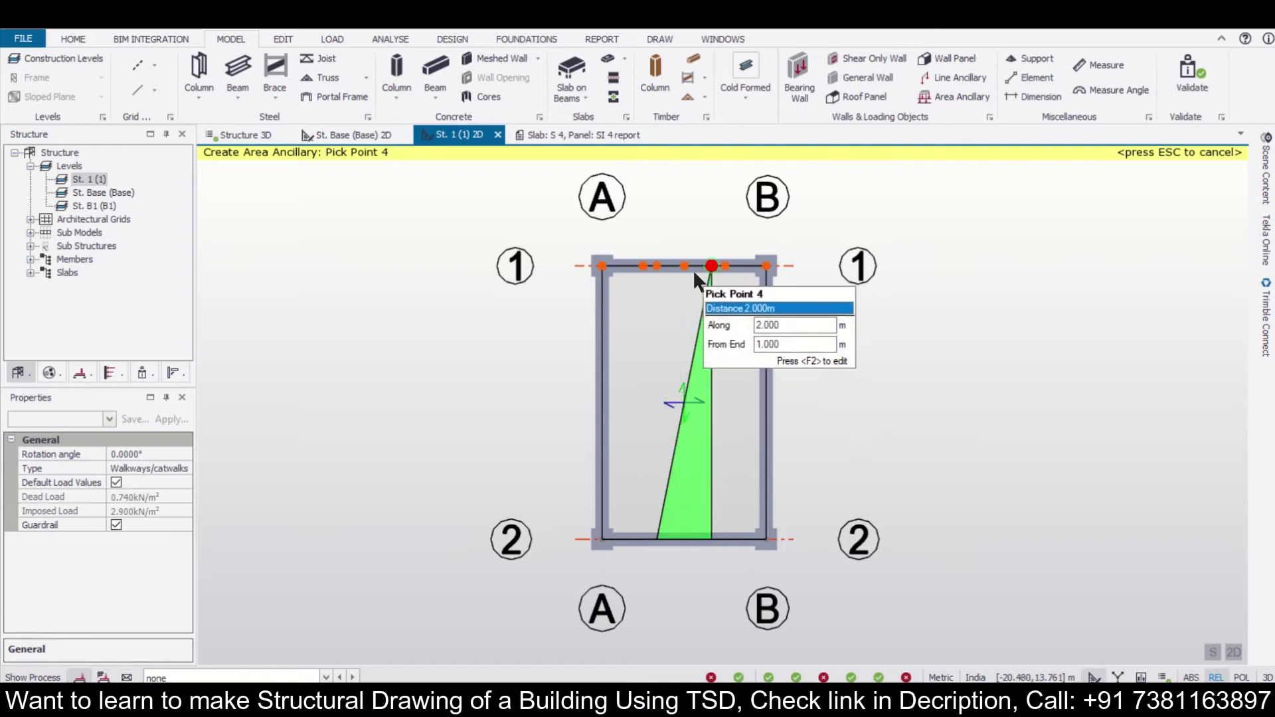
left_click(657, 267)
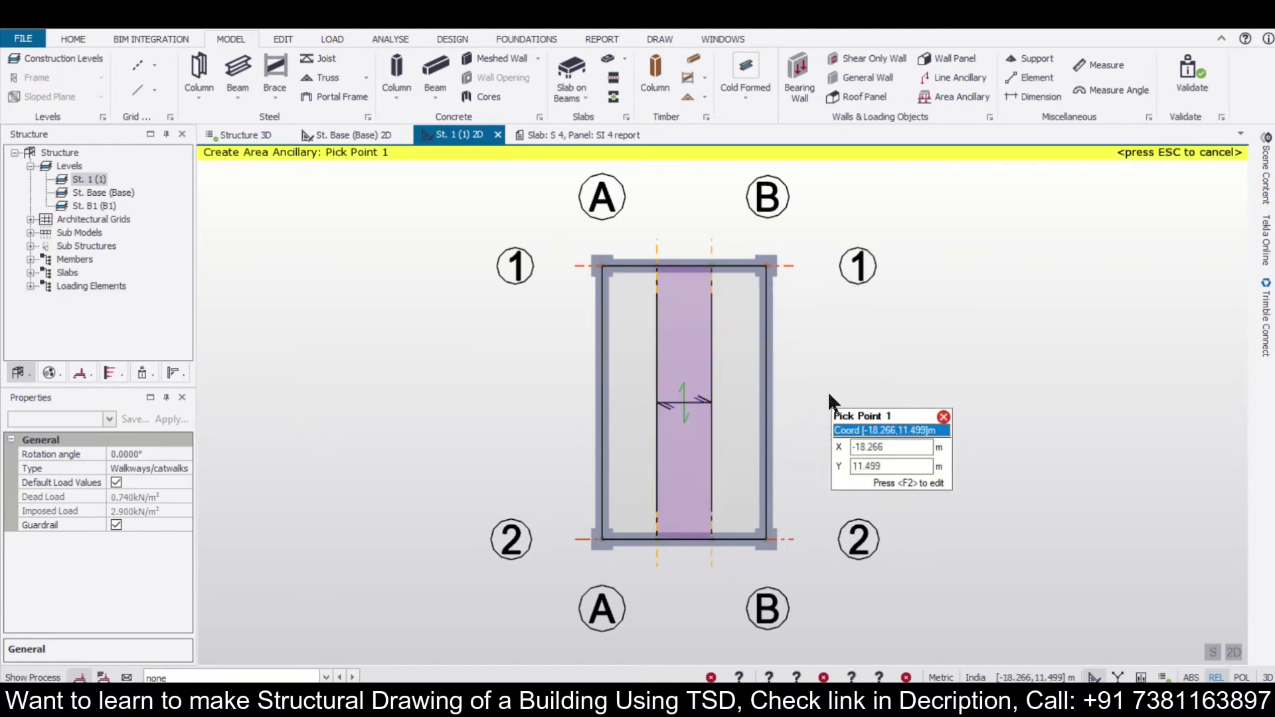
key("Escape")
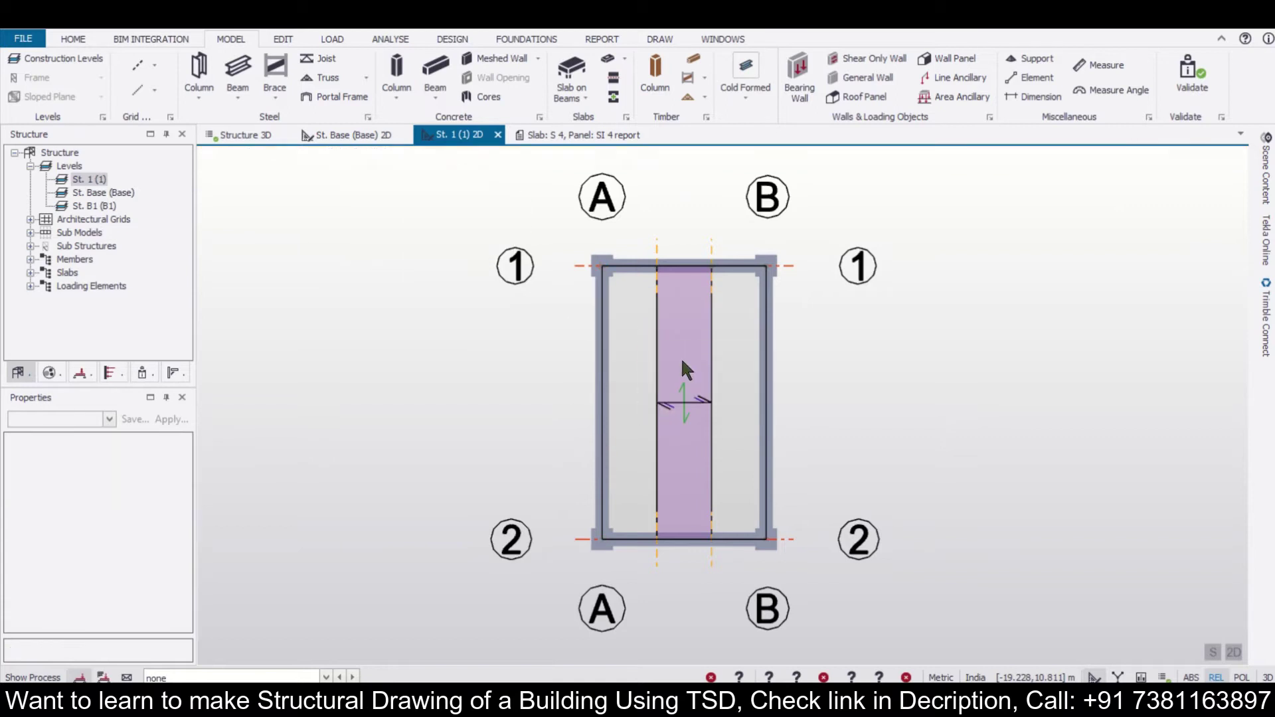
left_click(690, 378)
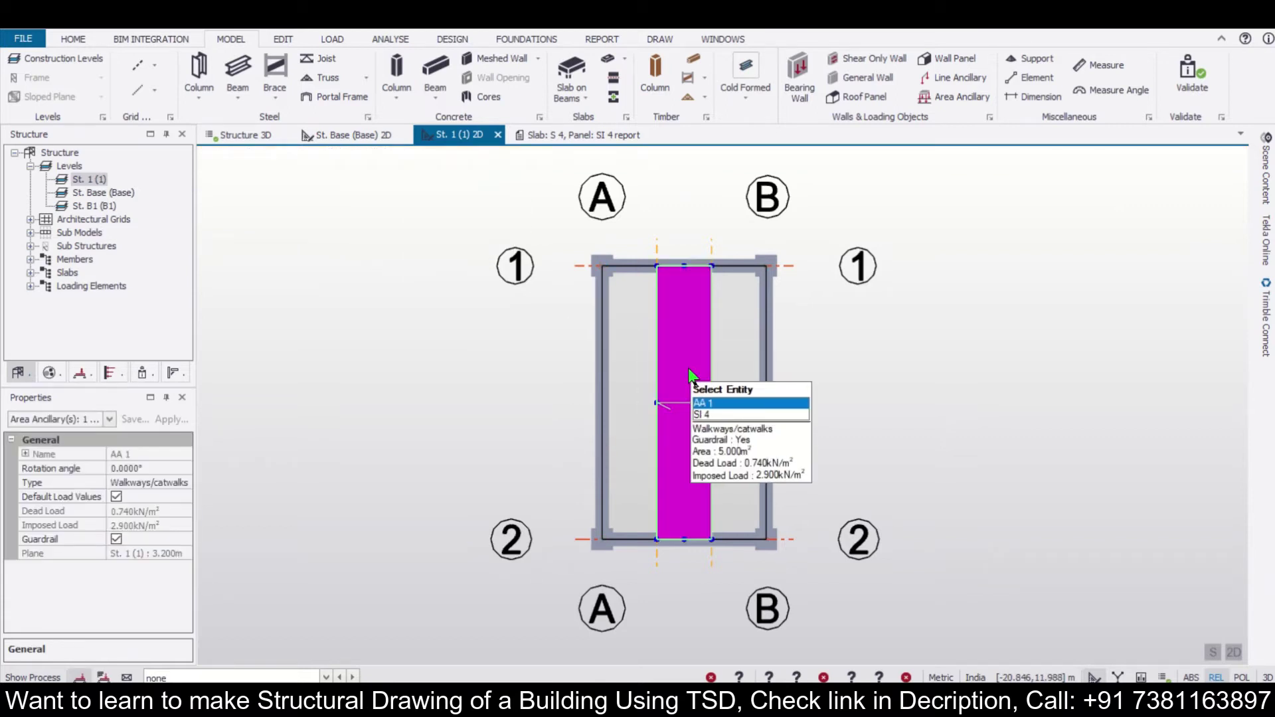
Make AA 1 an Operating platforms (standard) ancillary with default loads (1.220 dead, 4.800 imposed kN/m²).
left_click(170, 482)
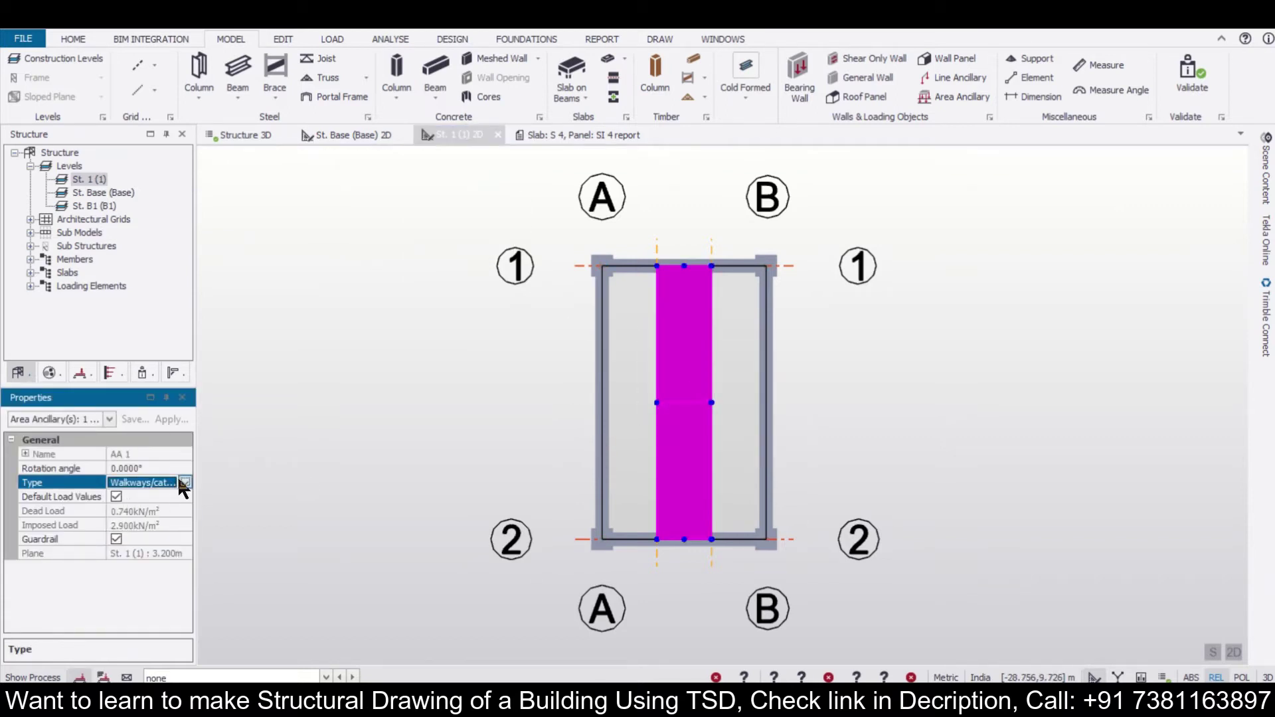
left_click(180, 482)
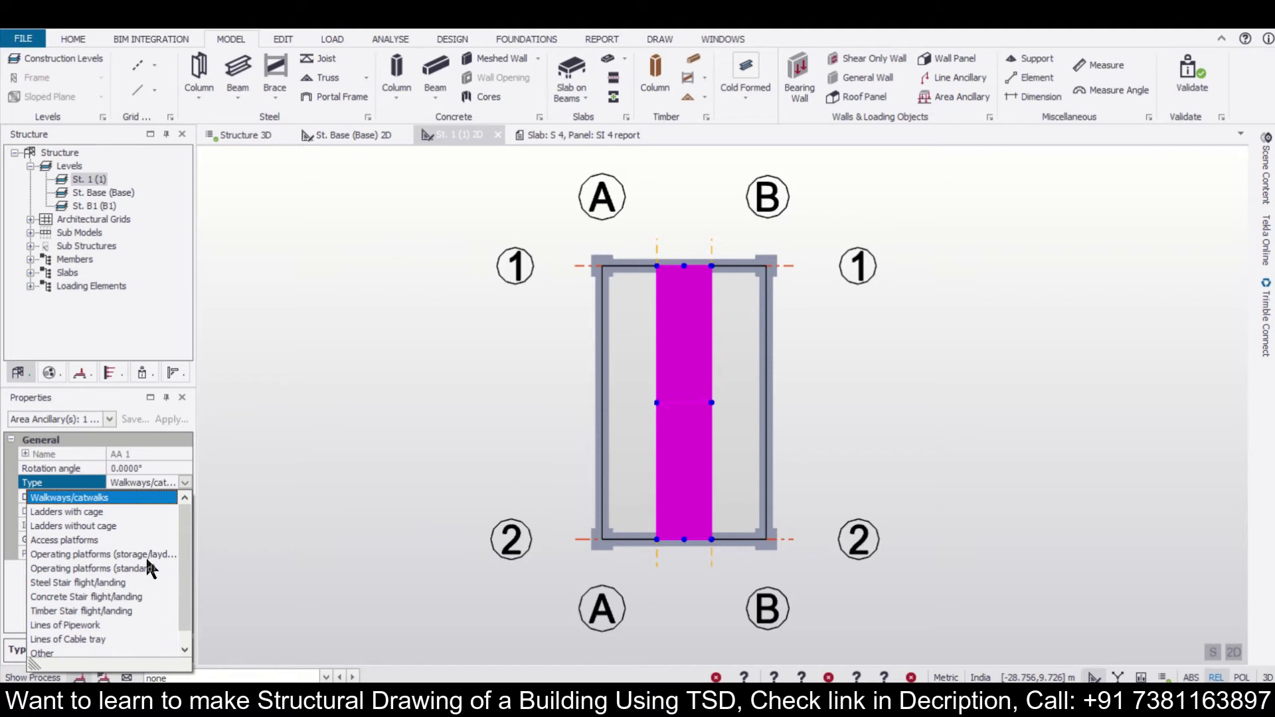
left_click(97, 568)
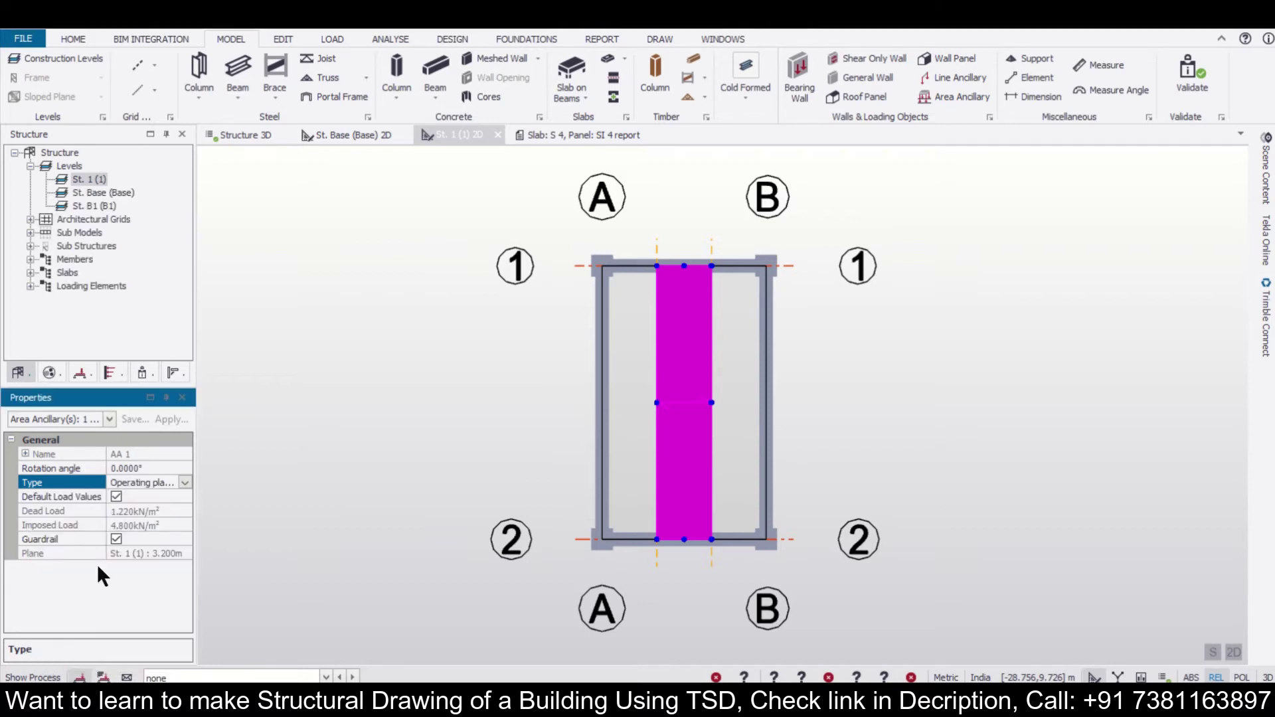
left_click(118, 498)
left_click(117, 499)
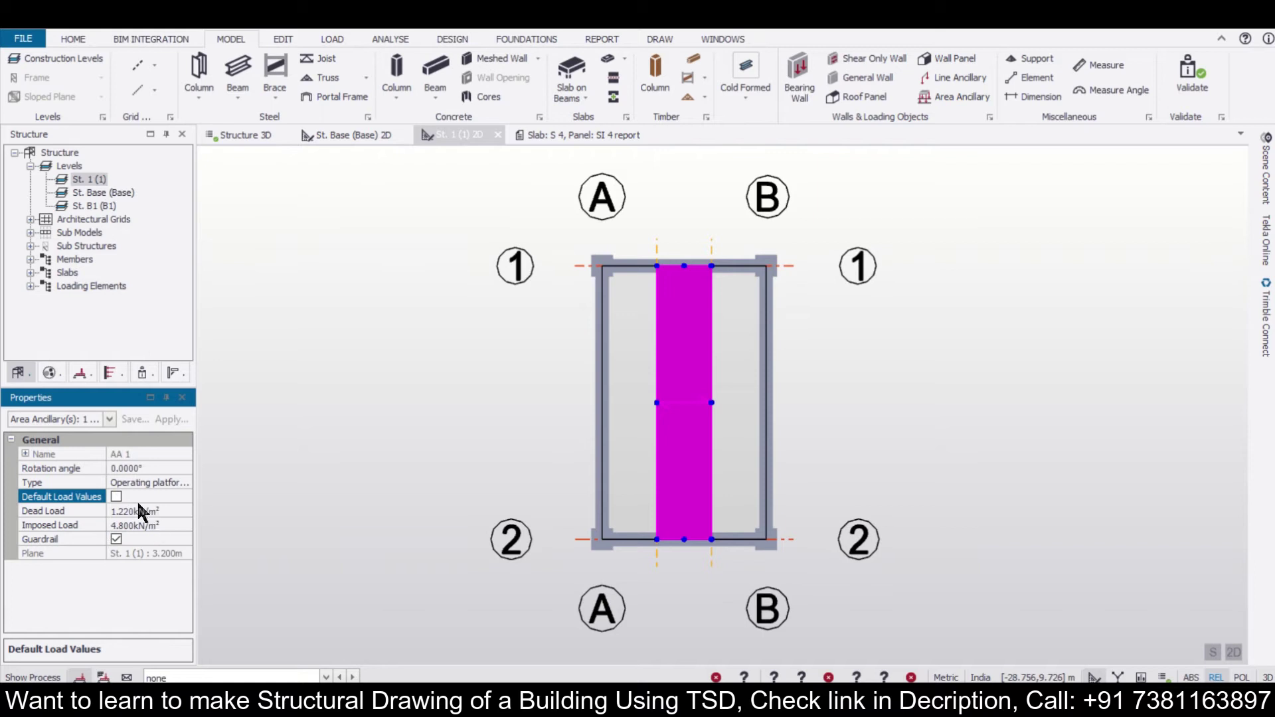
left_click(116, 496)
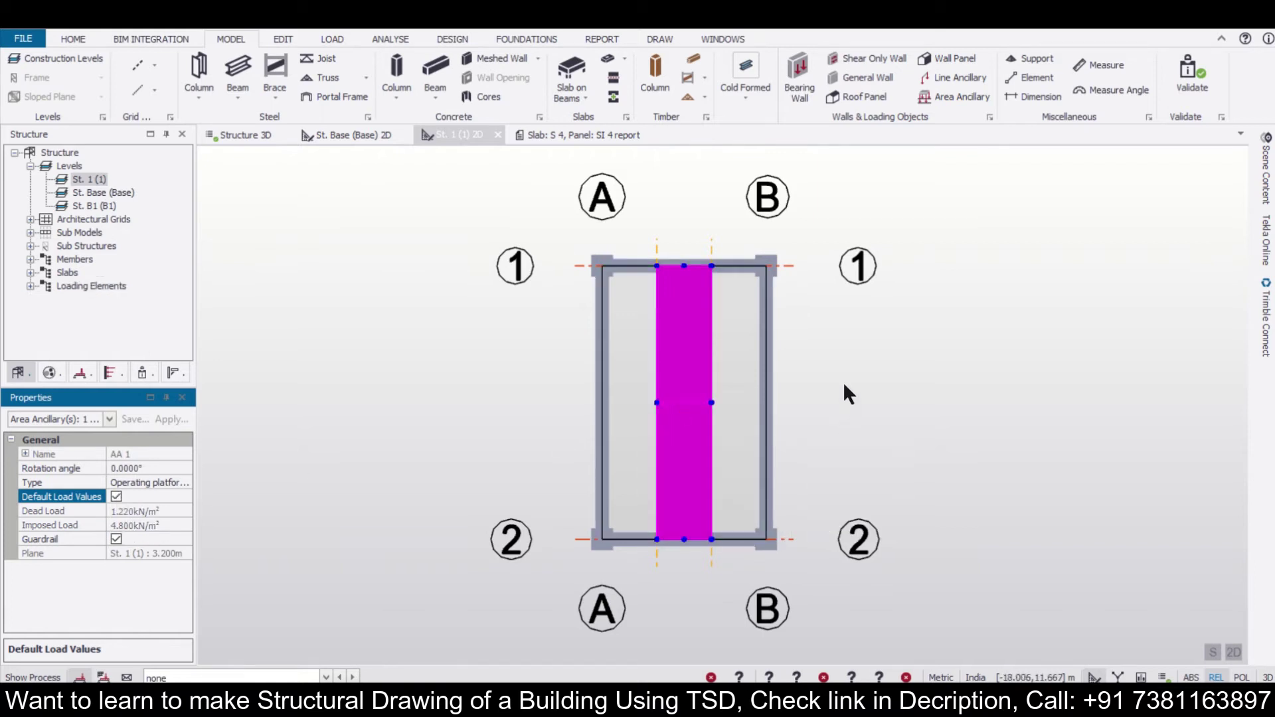
left_click(238, 134)
Enable Area Ancillaries in Scene Content so the AA 1 platform strip shows on the 3D slab.
middle_click_drag(1122, 501, 694, 499)
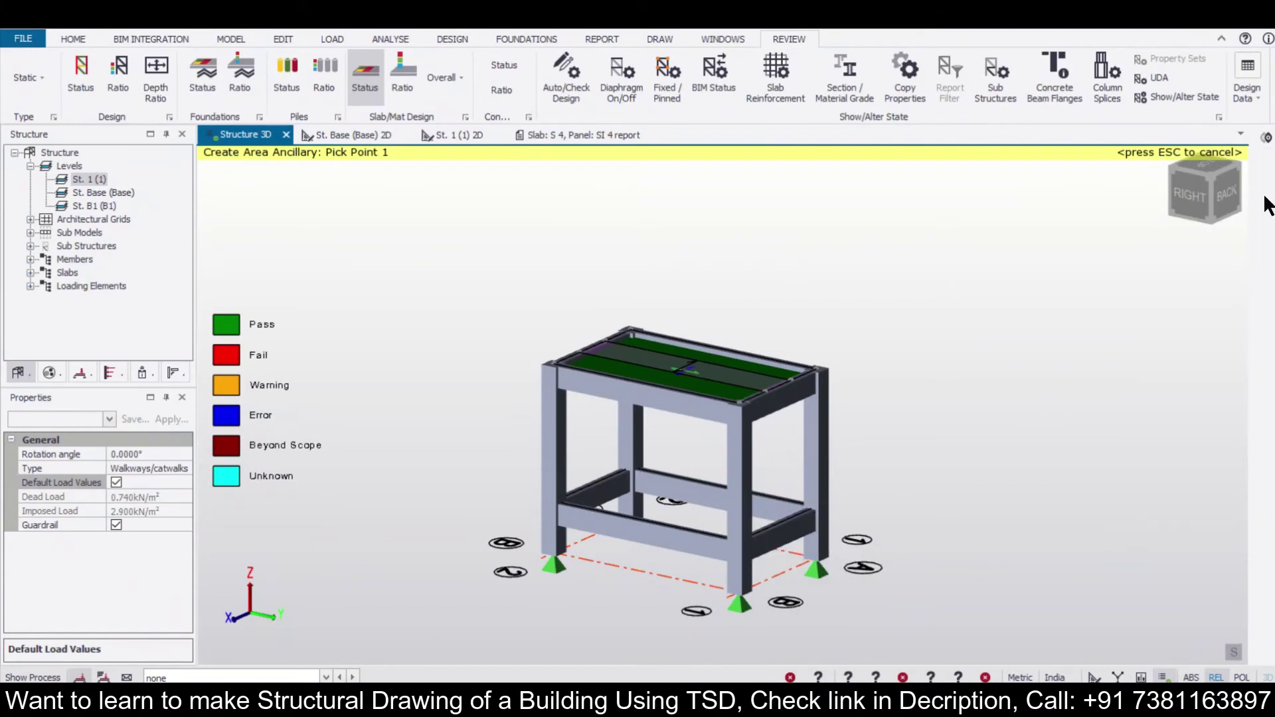
key("Escape")
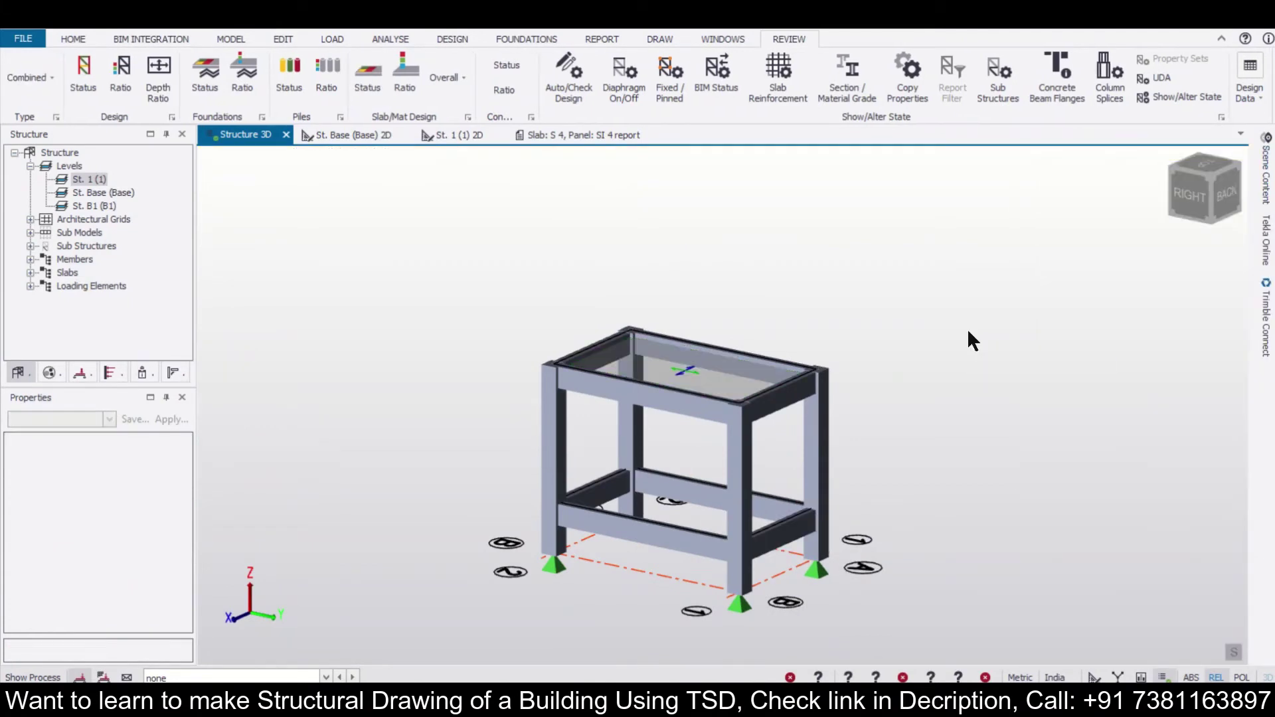
left_click(1262, 199)
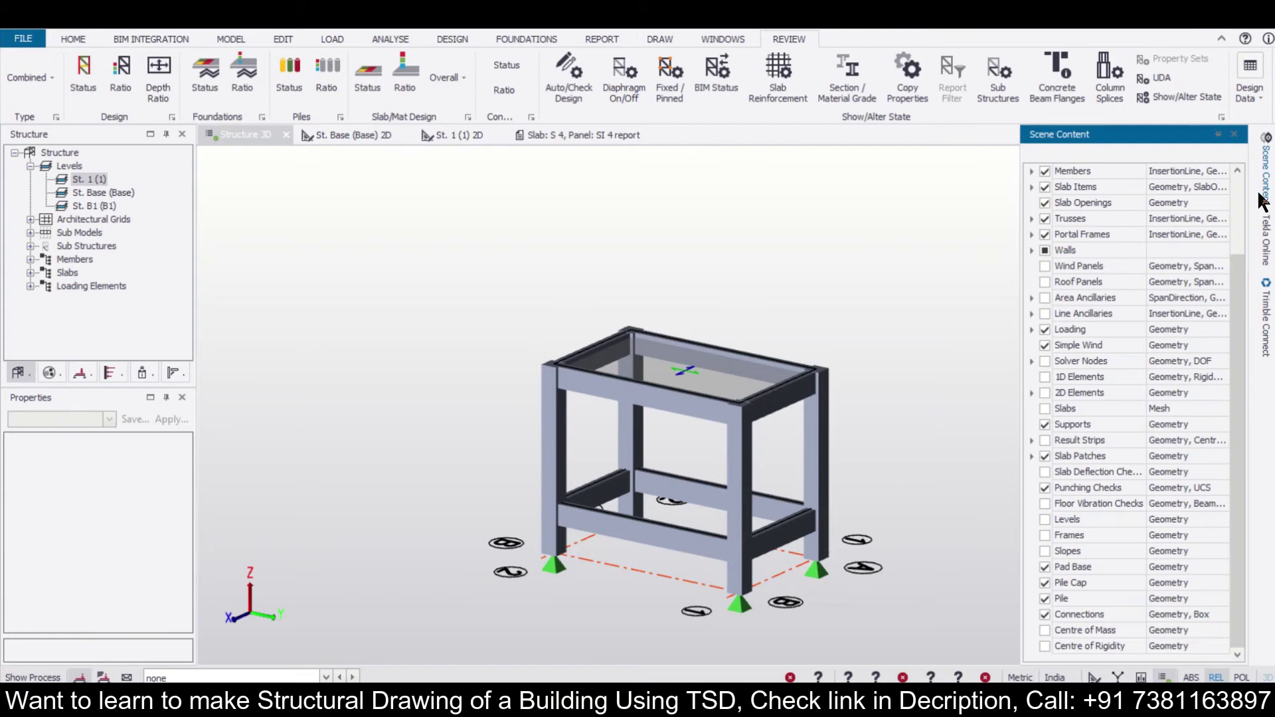
left_click(1044, 299)
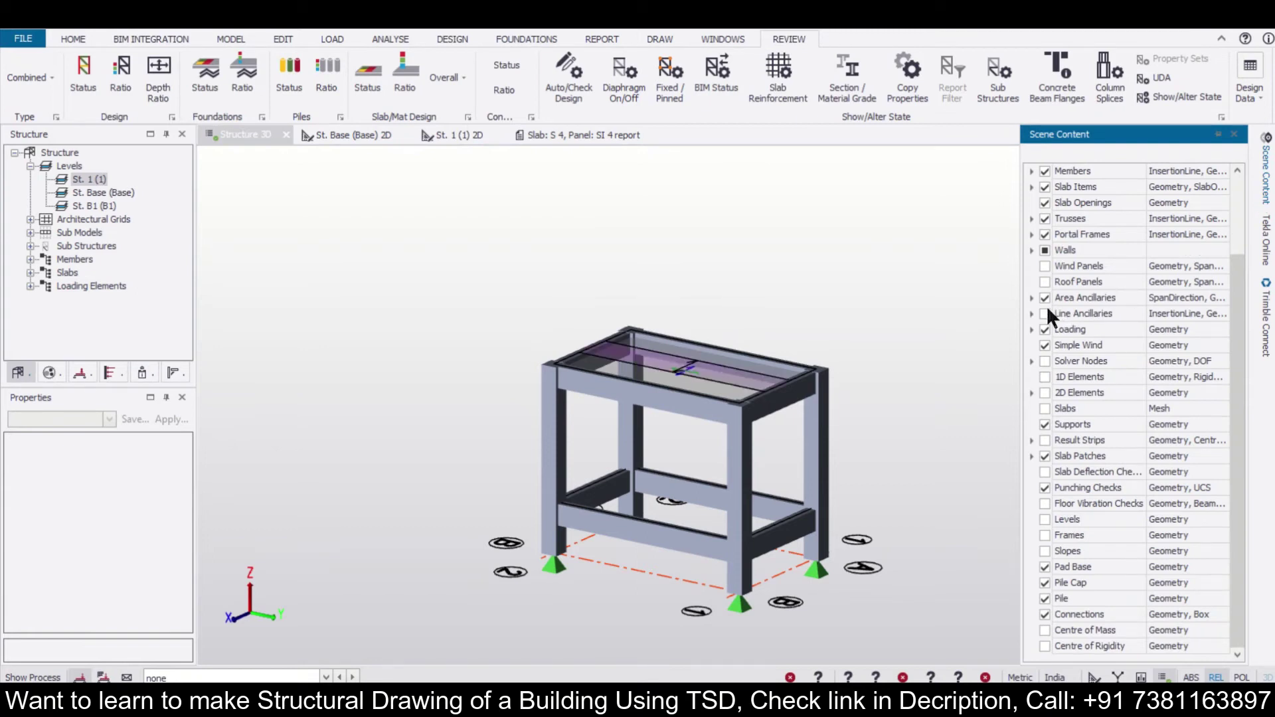
left_click(963, 333)
middle_click_drag(956, 382, 348, 390)
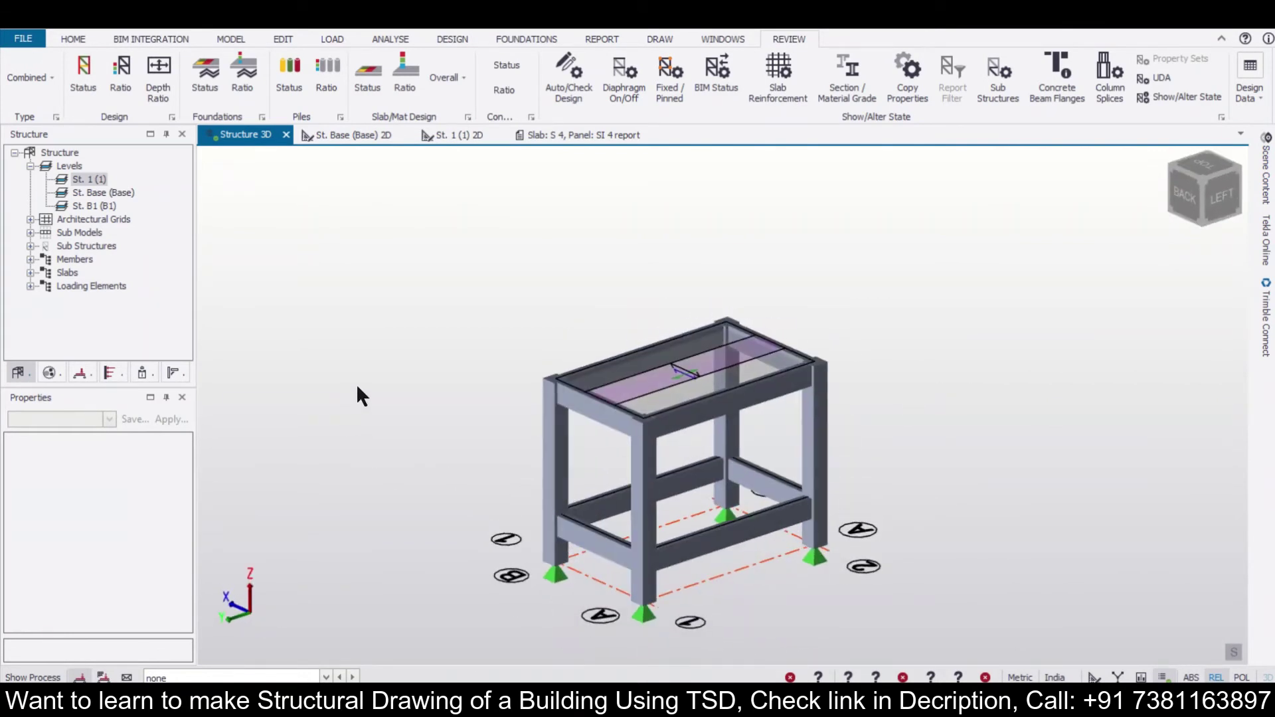
On the St. 1 plan, draw a 0.1 m wide Lines of Pipework ancillary from the top slab edge to the bottom.
left_click(472, 135)
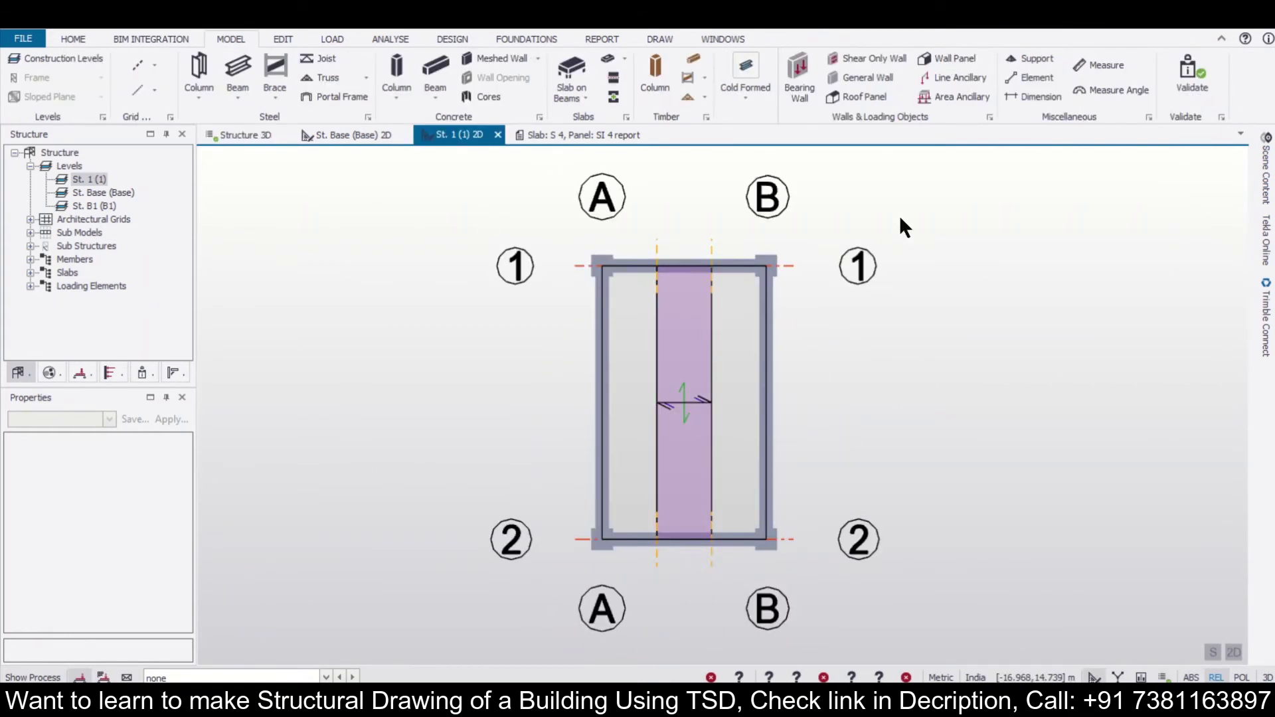
left_click(958, 78)
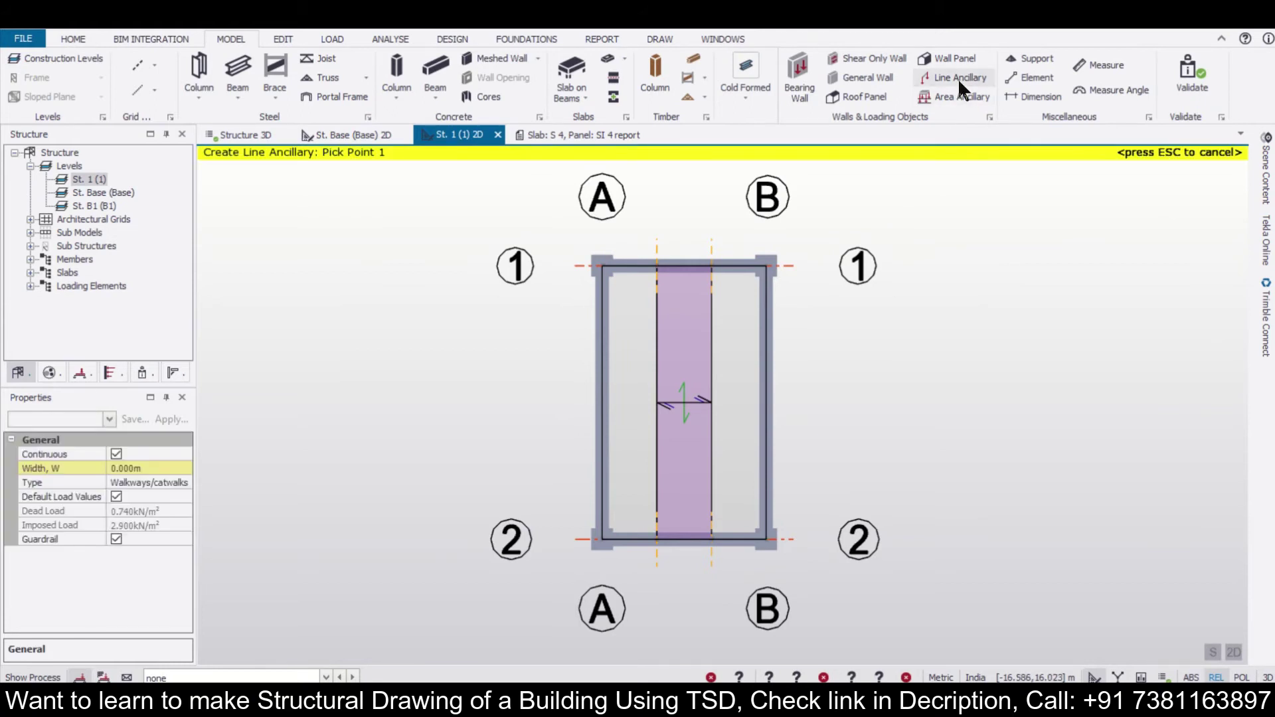
left_click(185, 483)
left_click(185, 484)
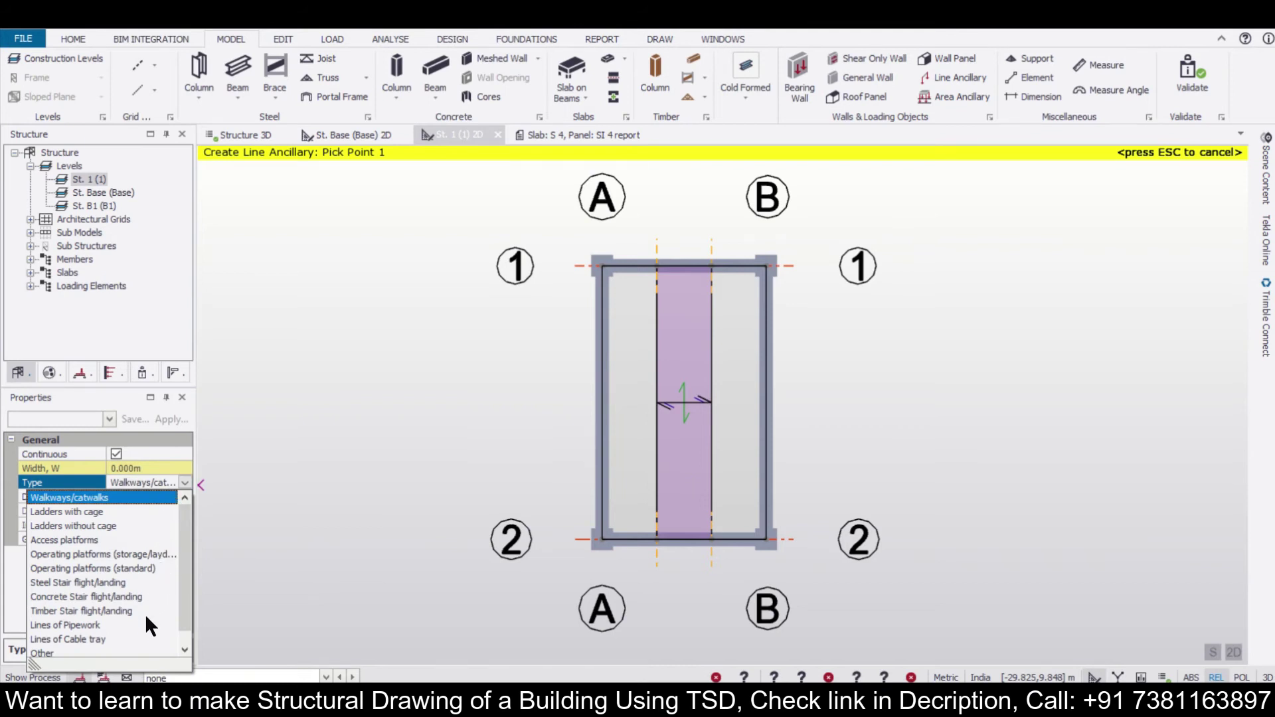
left_click(94, 625)
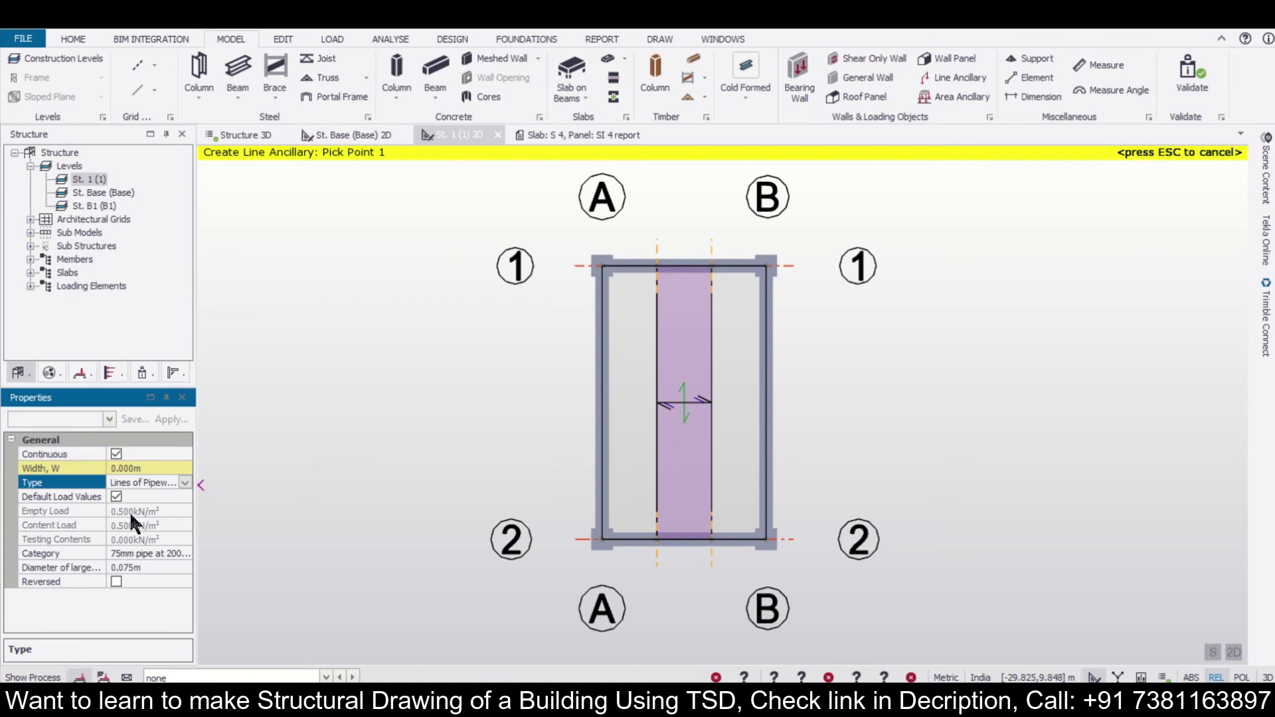
left_click(157, 466)
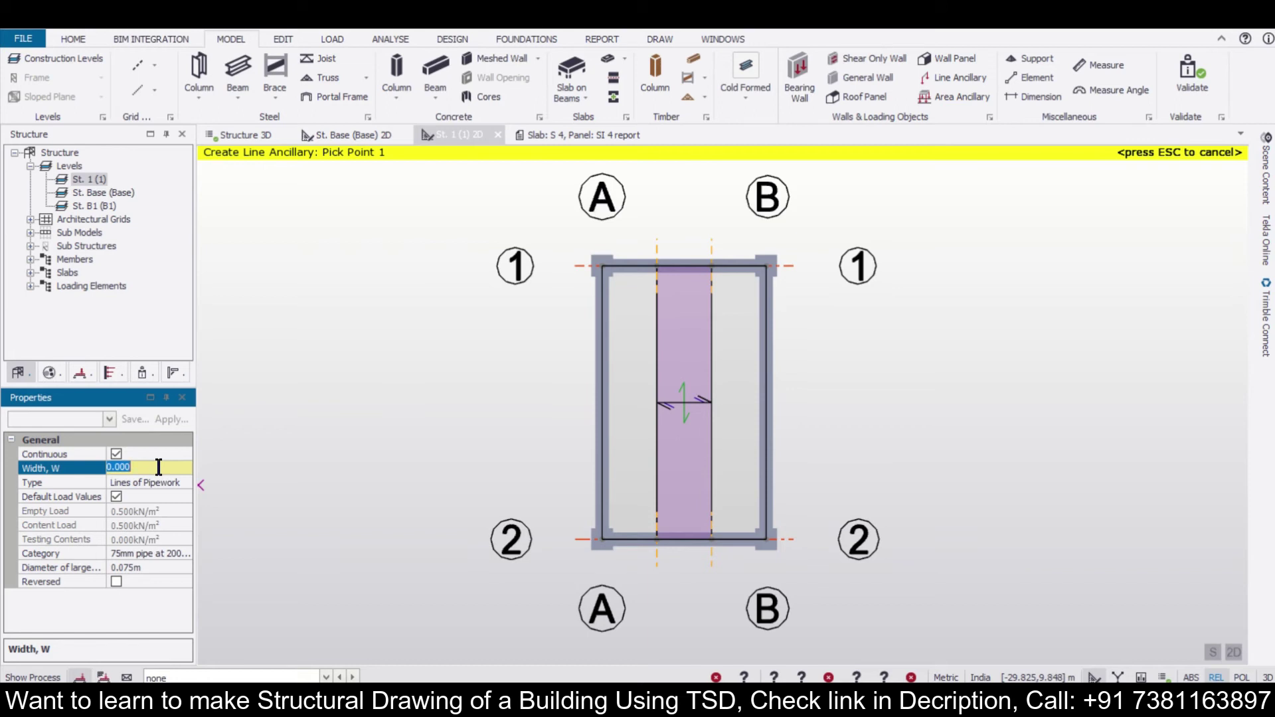
type("0.100m")
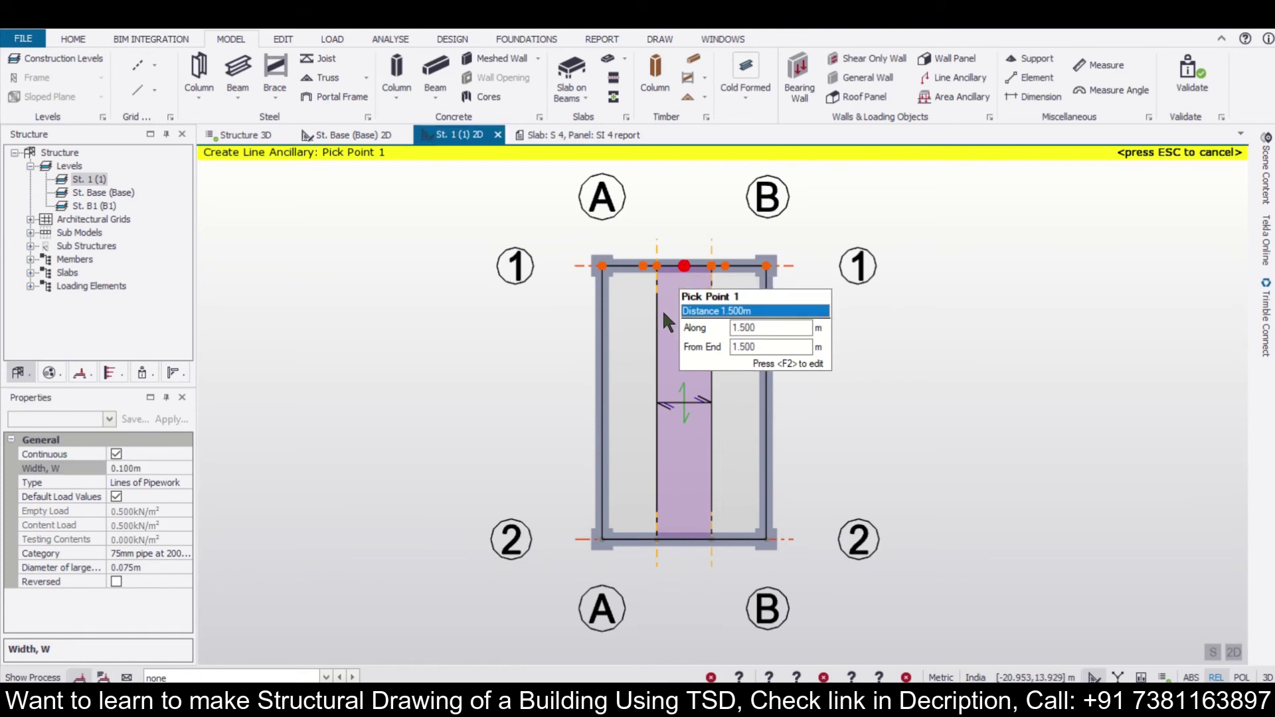
left_click(684, 266)
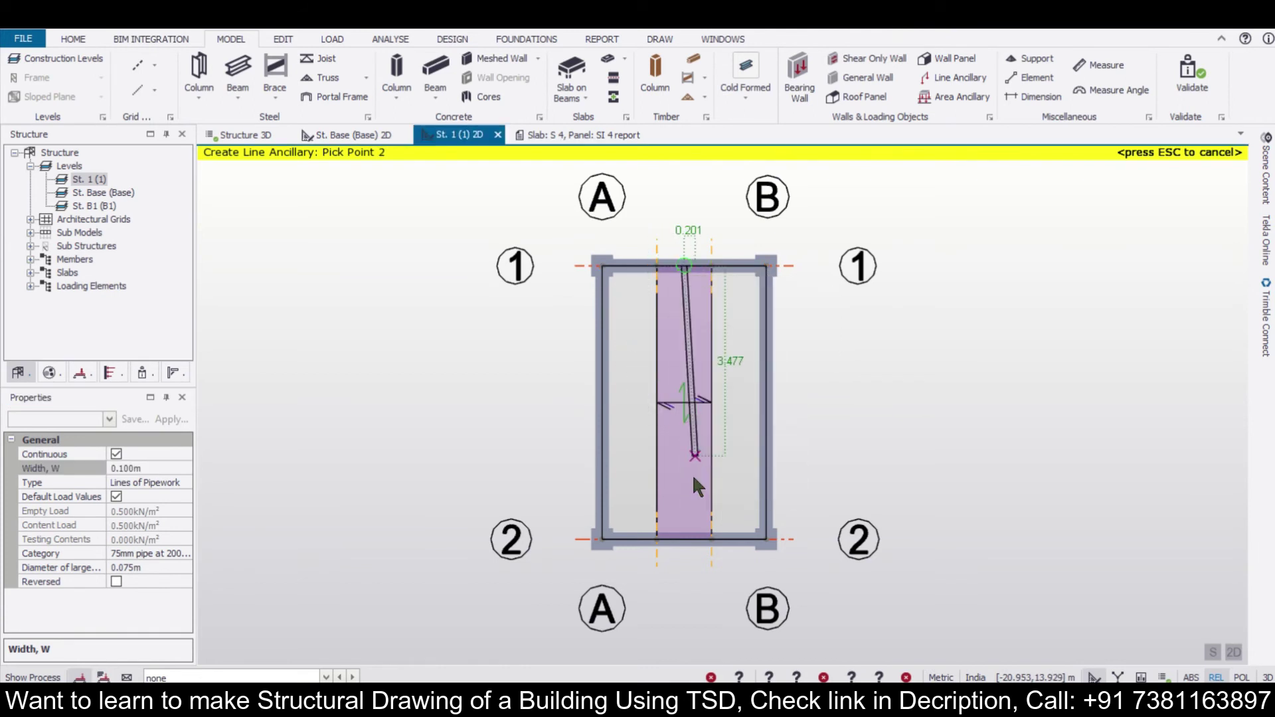
left_click(684, 539)
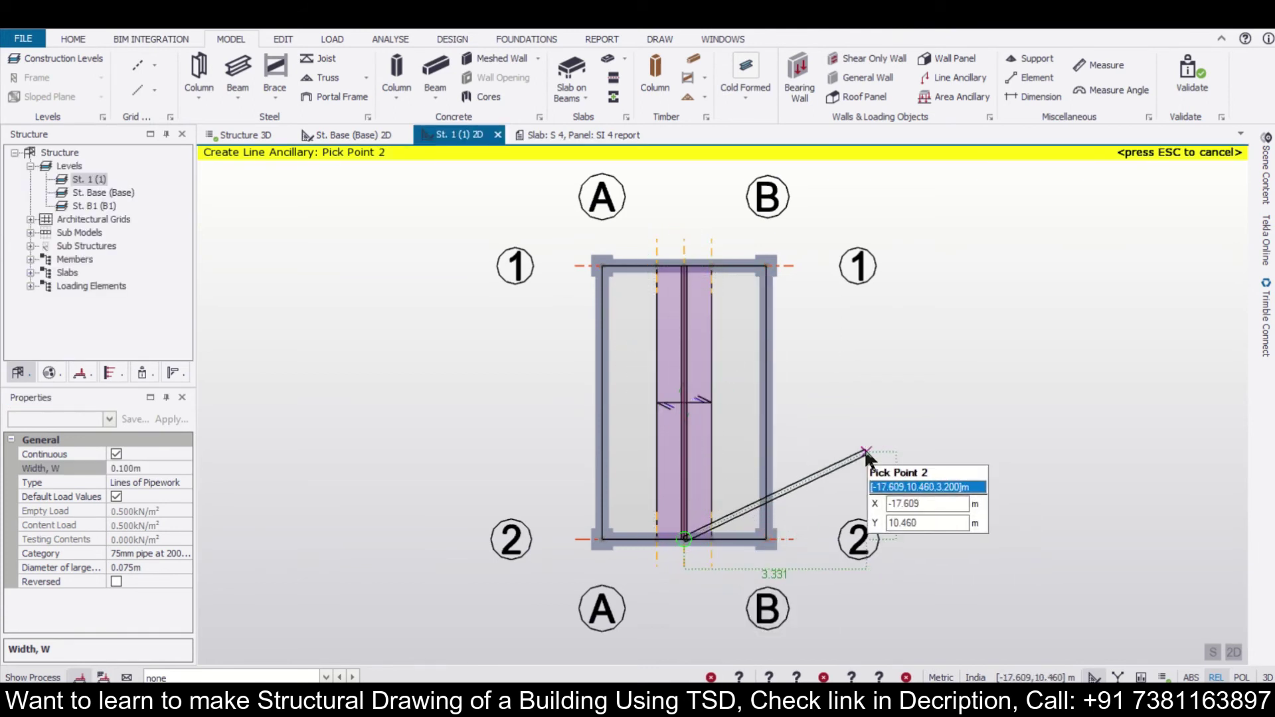
key("Escape")
Regenerate the load combinations with LS1-1.5D included alongside LS2-1.5D+1.5L+1.5Lr.
left_click(264, 136)
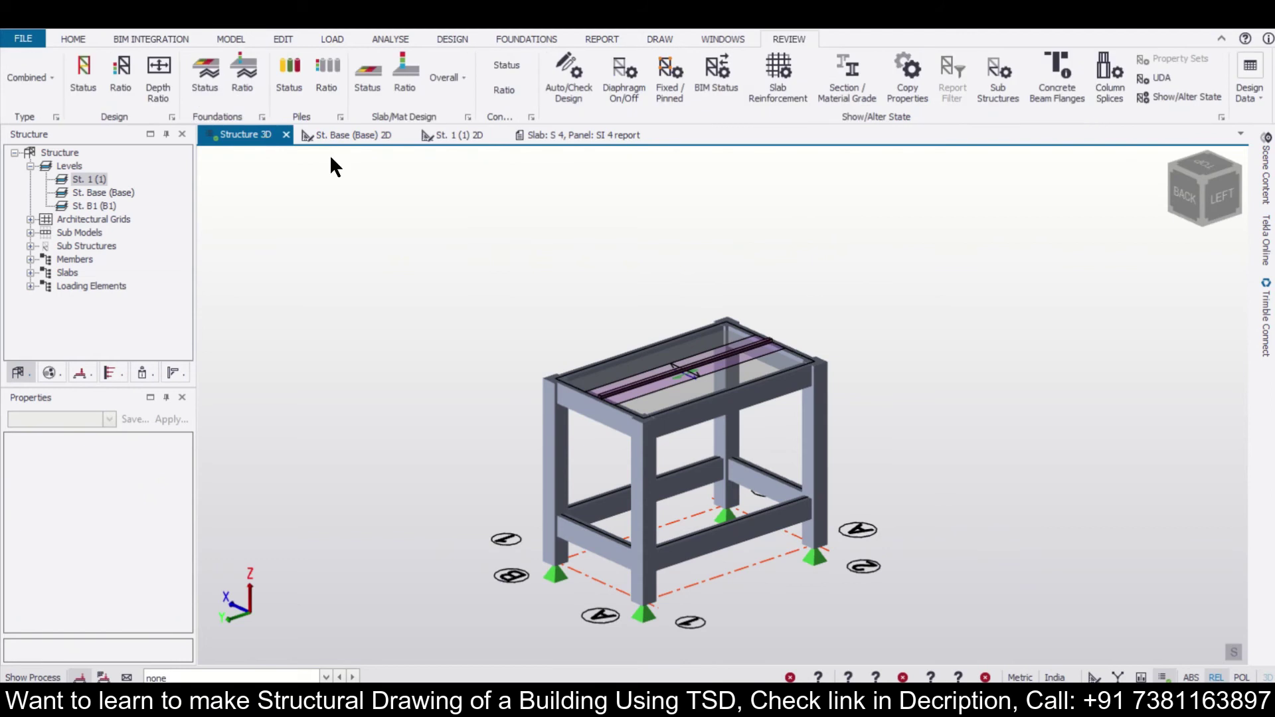
middle_click_drag(976, 427, 672, 290)
left_click(336, 37)
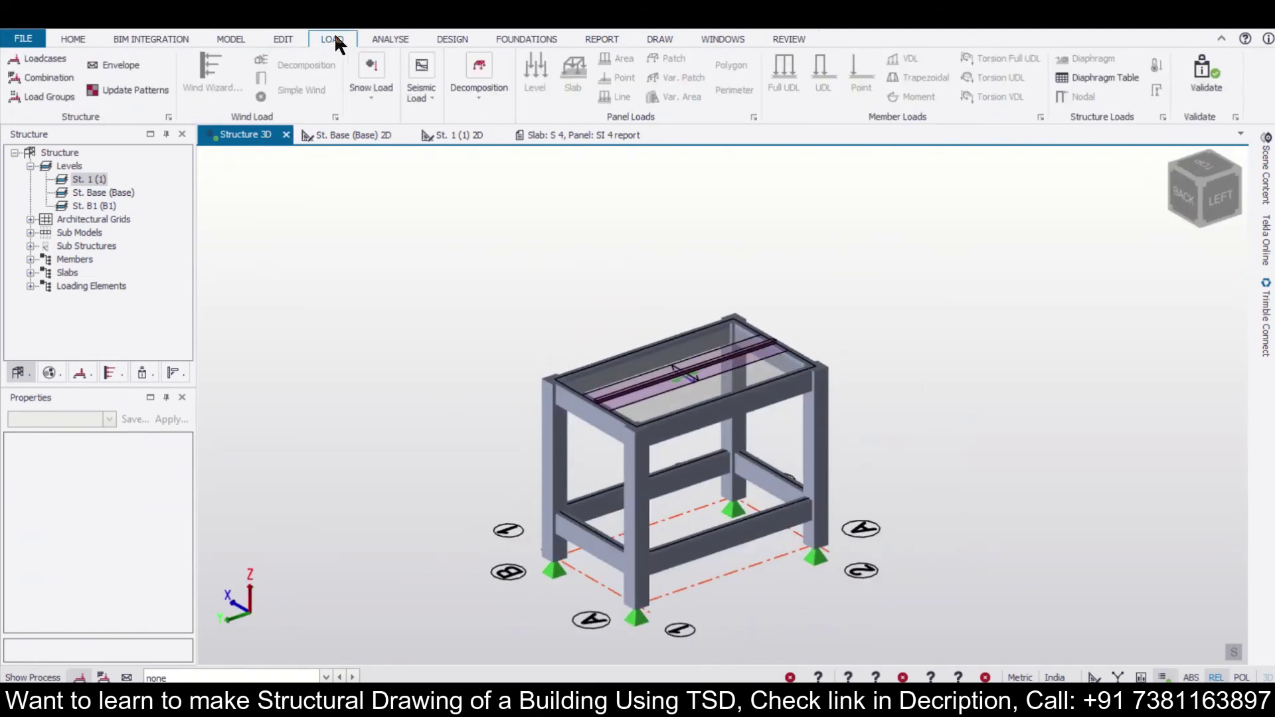
left_click(49, 77)
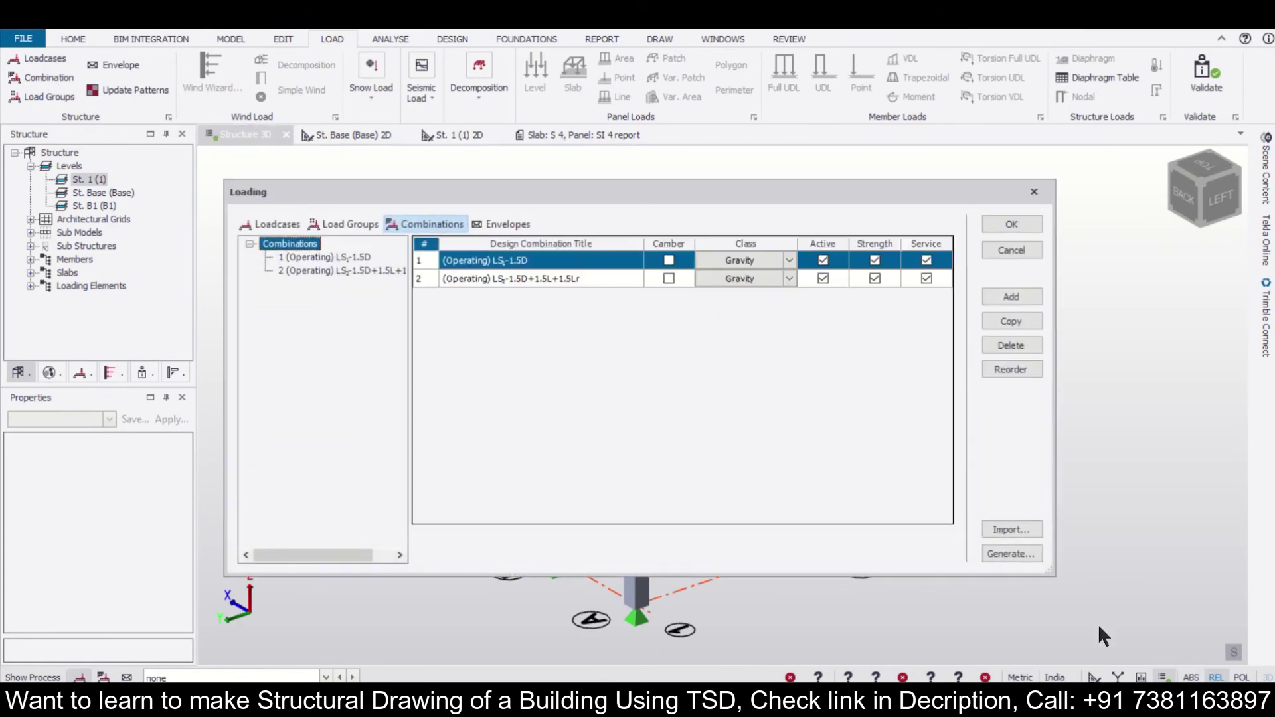
left_click(1016, 554)
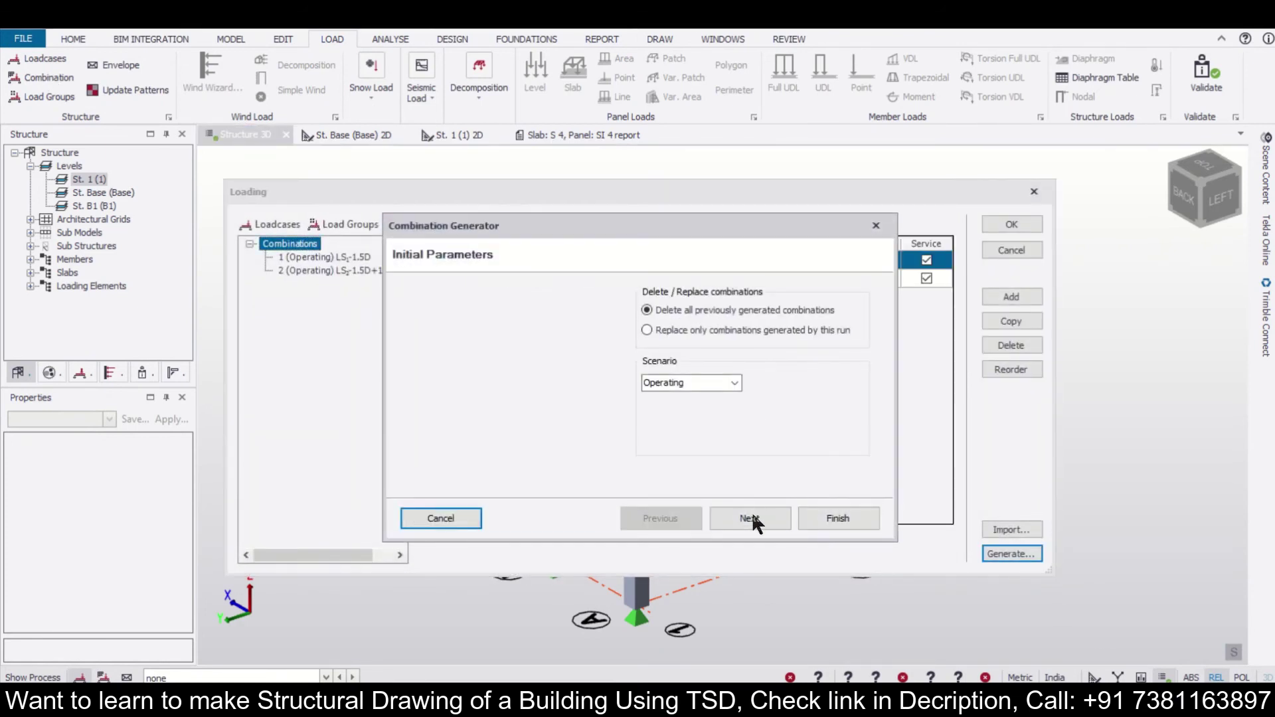
left_click(749, 518)
left_click(662, 305)
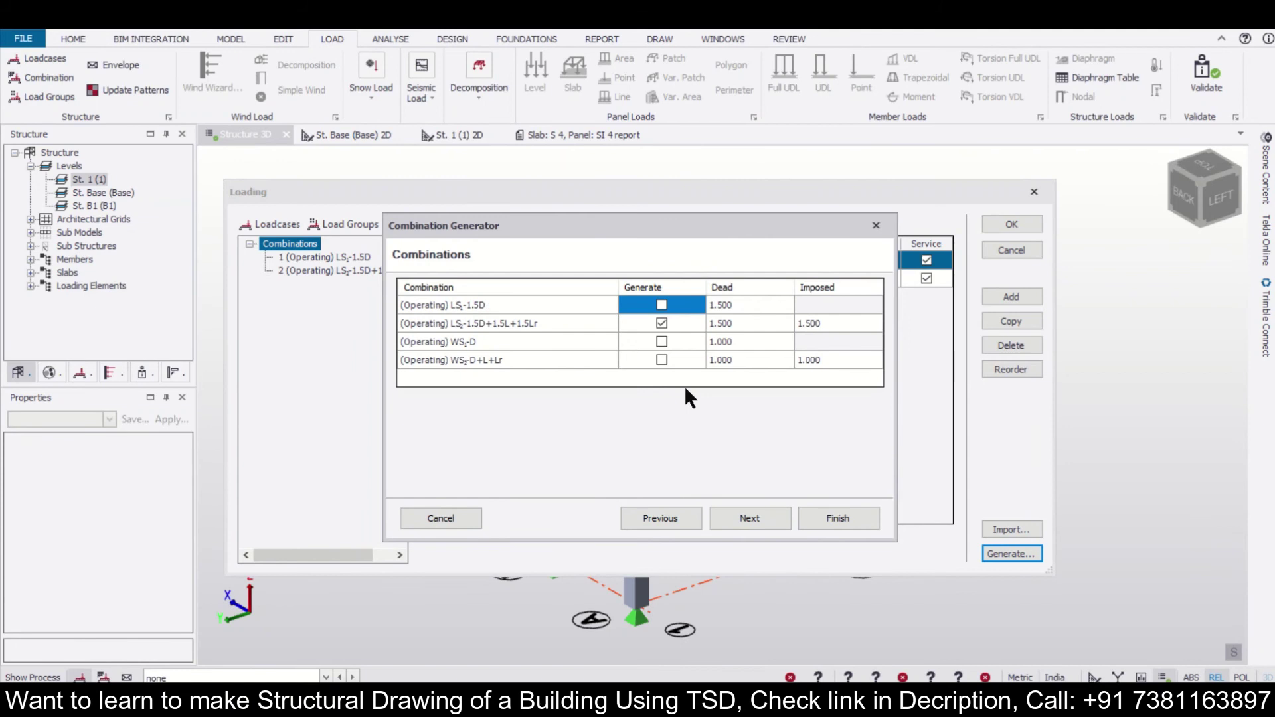
left_click(747, 518)
left_click(1013, 225)
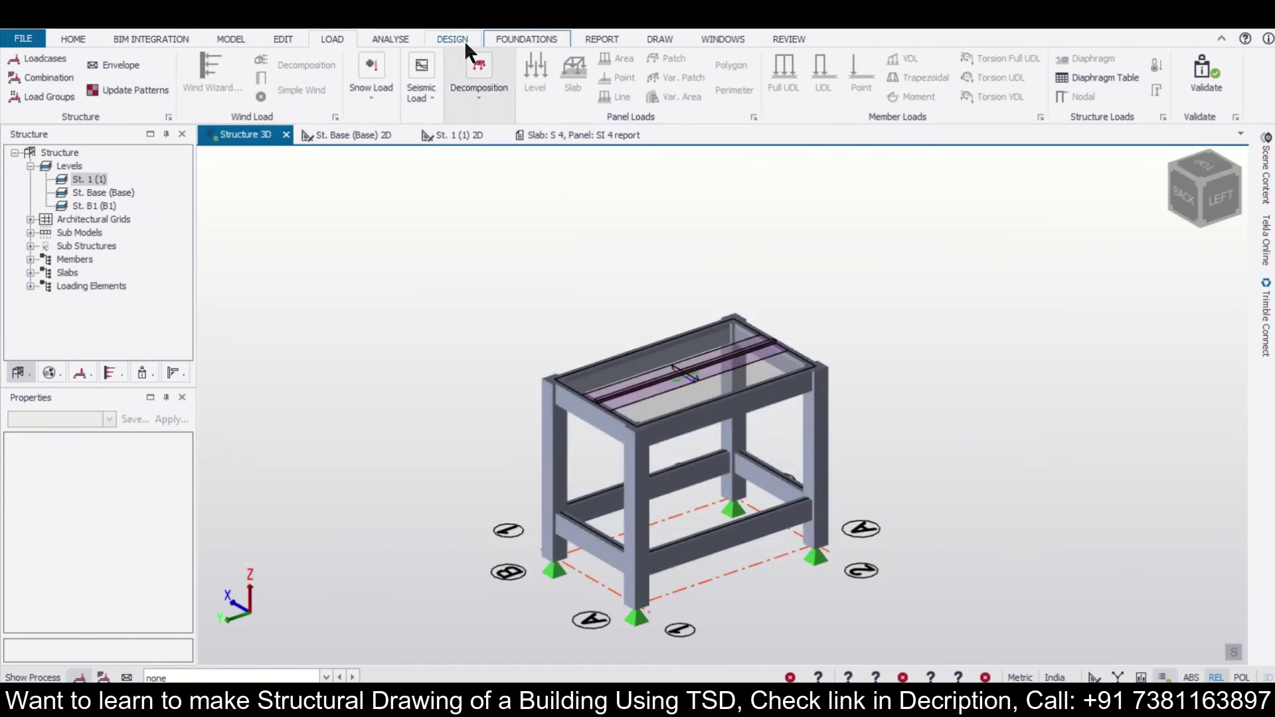
Run Design All (Static) and inspect results: columns and top beams pass, tie beams show warnings.
left_click(460, 38)
left_click(632, 73)
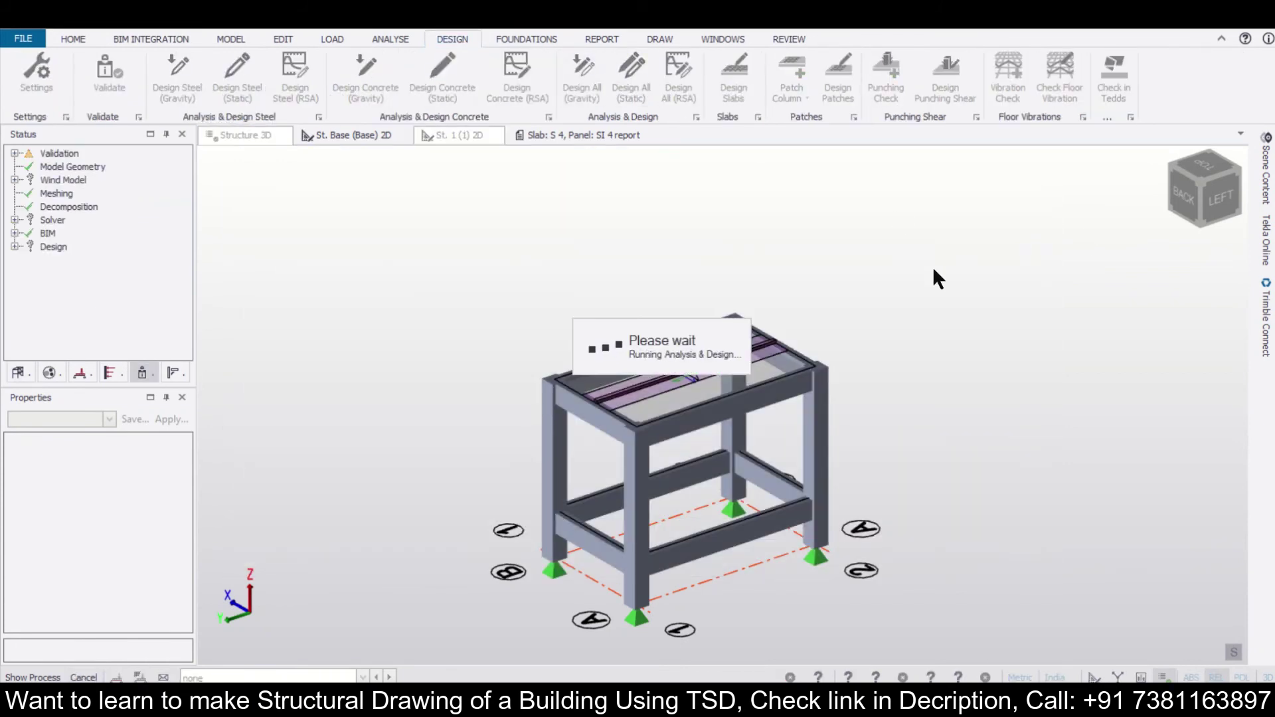
middle_click_drag(670, 438, 370, 410)
middle_click_drag(1079, 533, 802, 510)
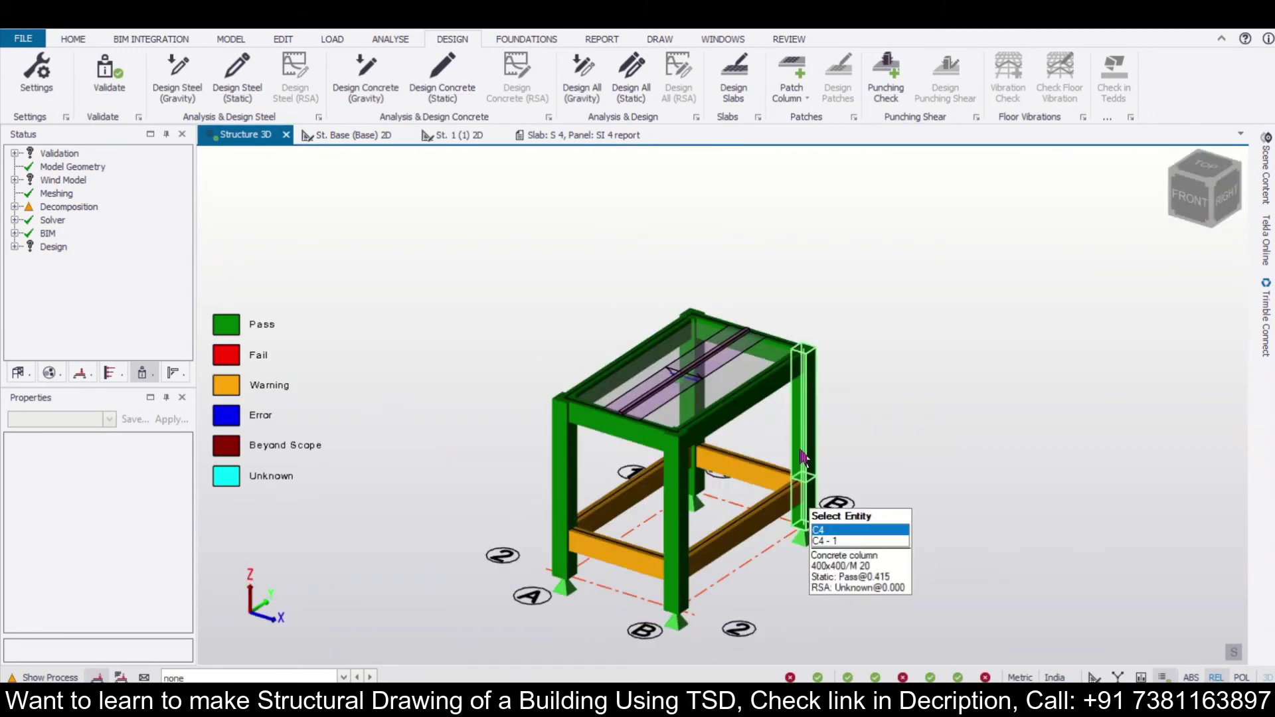
scroll(798, 357, "up", 2)
middle_click_drag(798, 357, 772, 337)
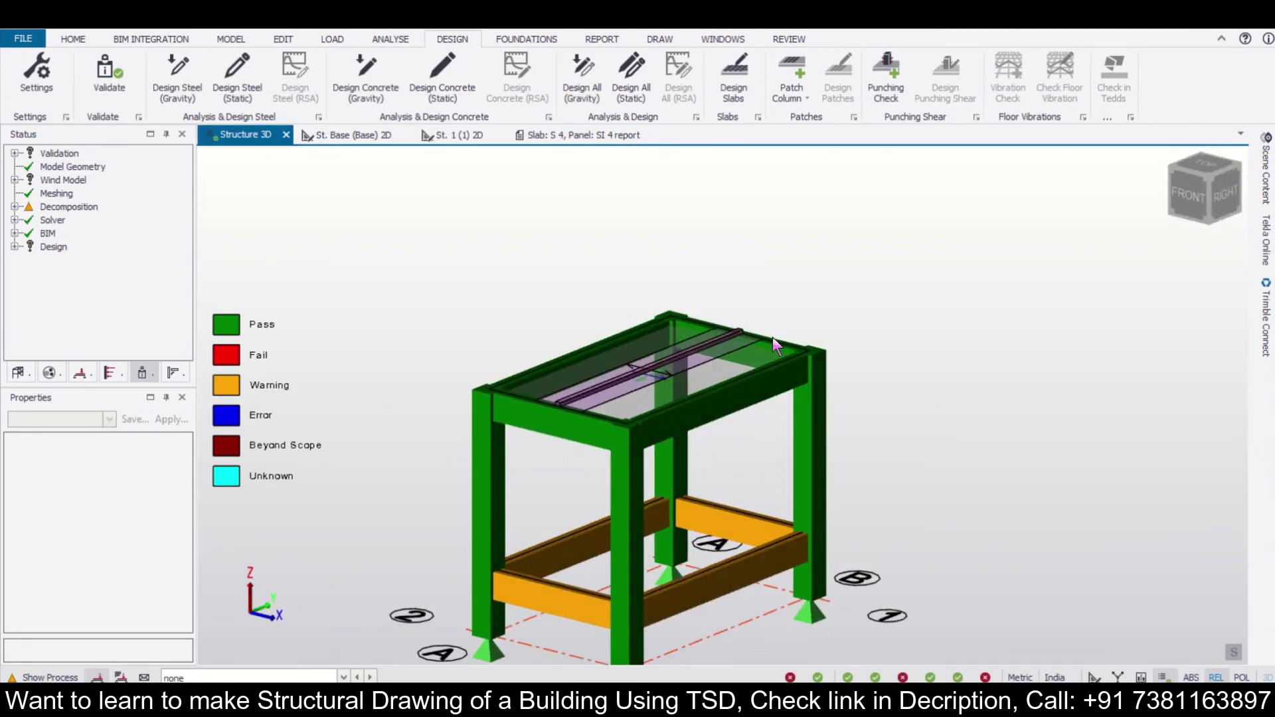
scroll(759, 330, "up", 1)
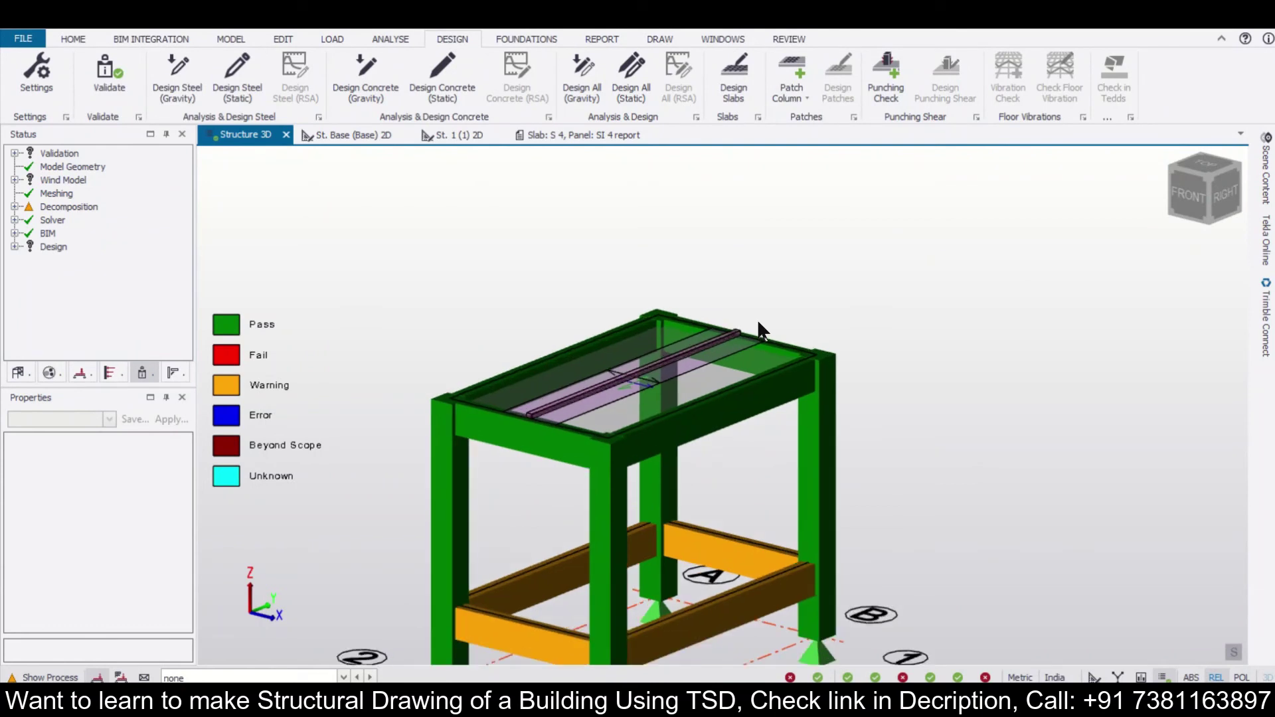